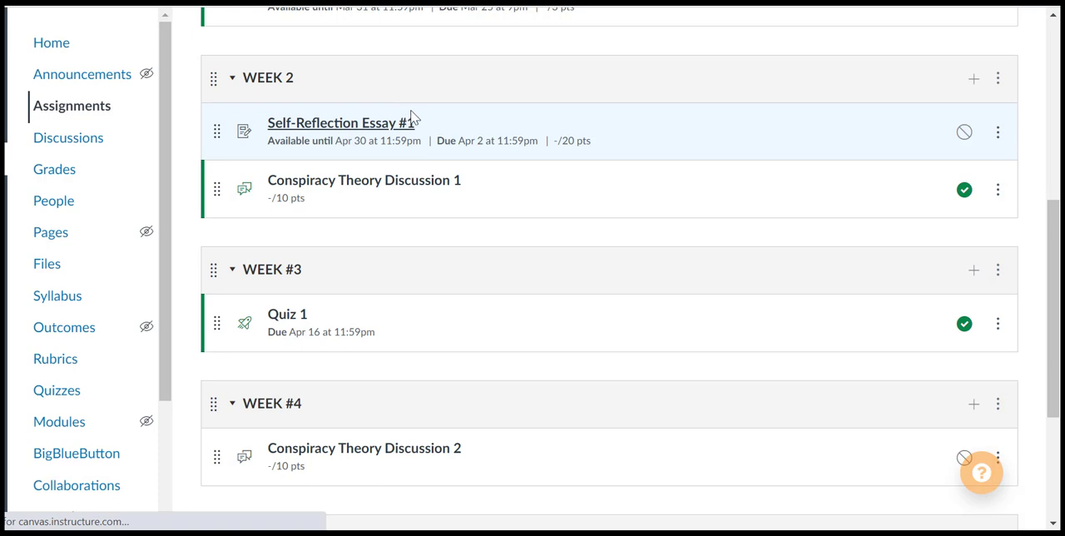
# - Open the Self-Reflection Essay #1 assignment from Week 2 and start a new rubric for it
pyautogui.click(412, 123)
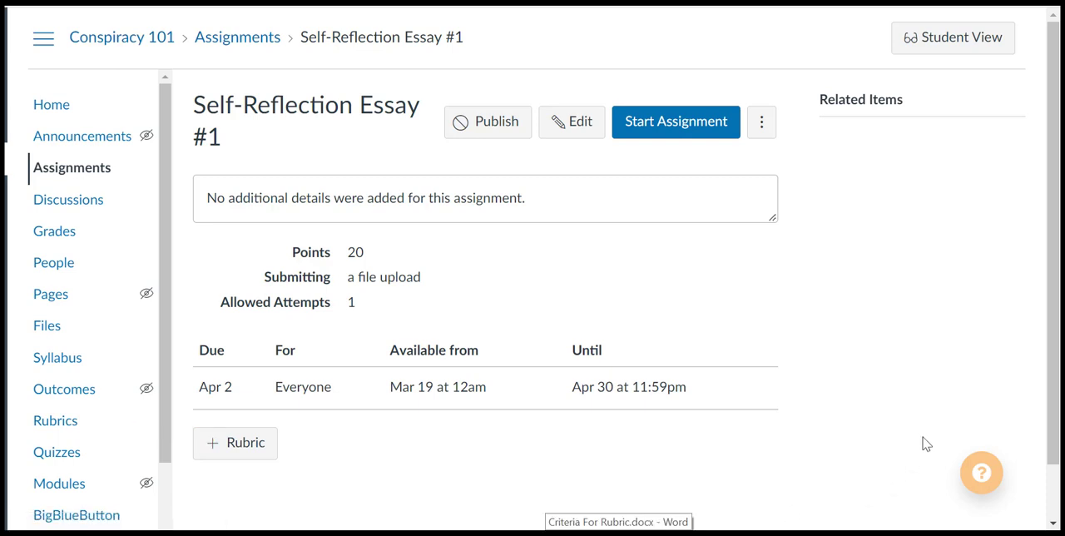
pyautogui.click(231, 456)
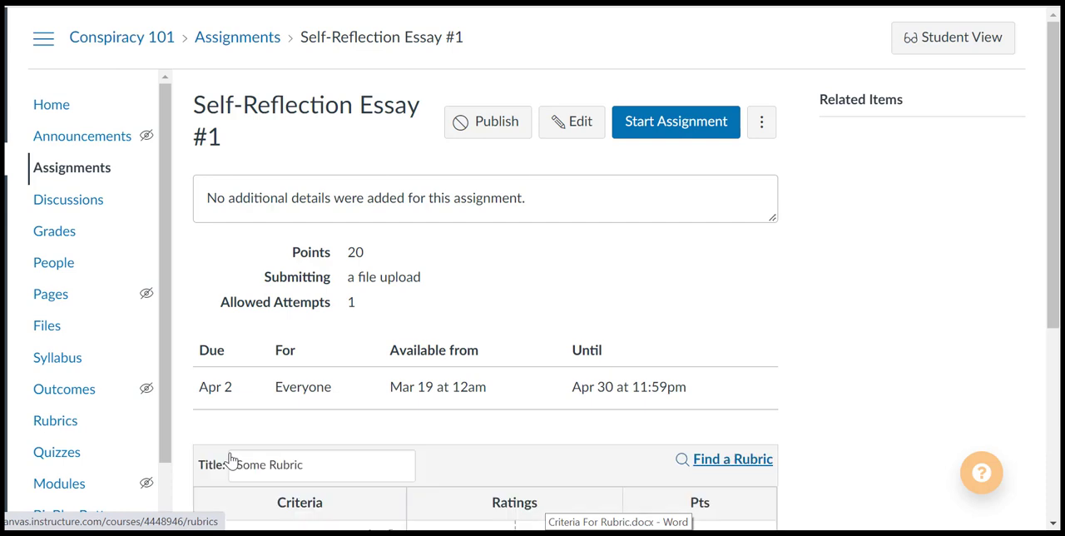
pyautogui.scroll(-2, 990, 358)
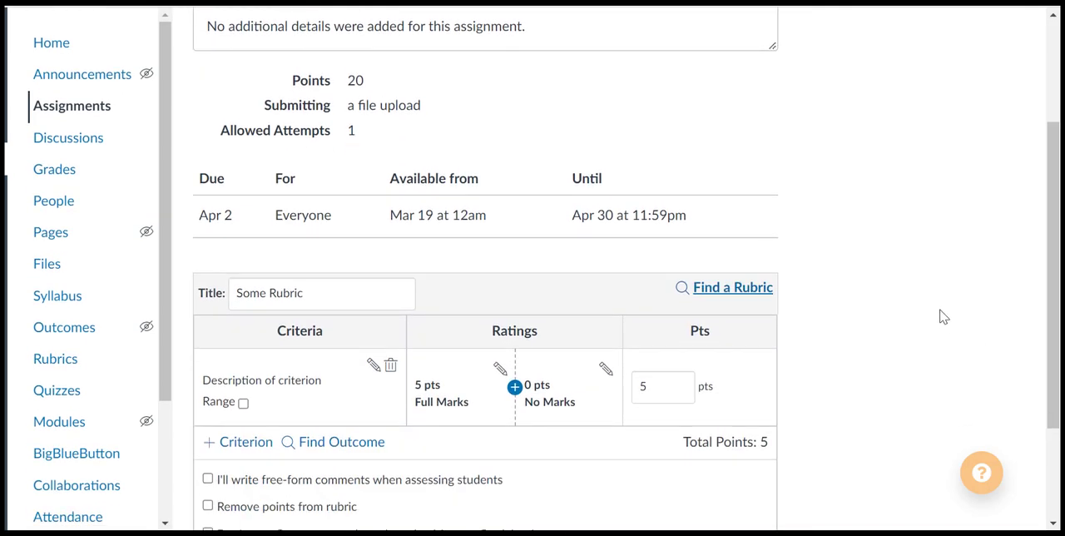
# - Check whether an existing rubric can be reused, and return to the new rubric form
pyautogui.click(729, 290)
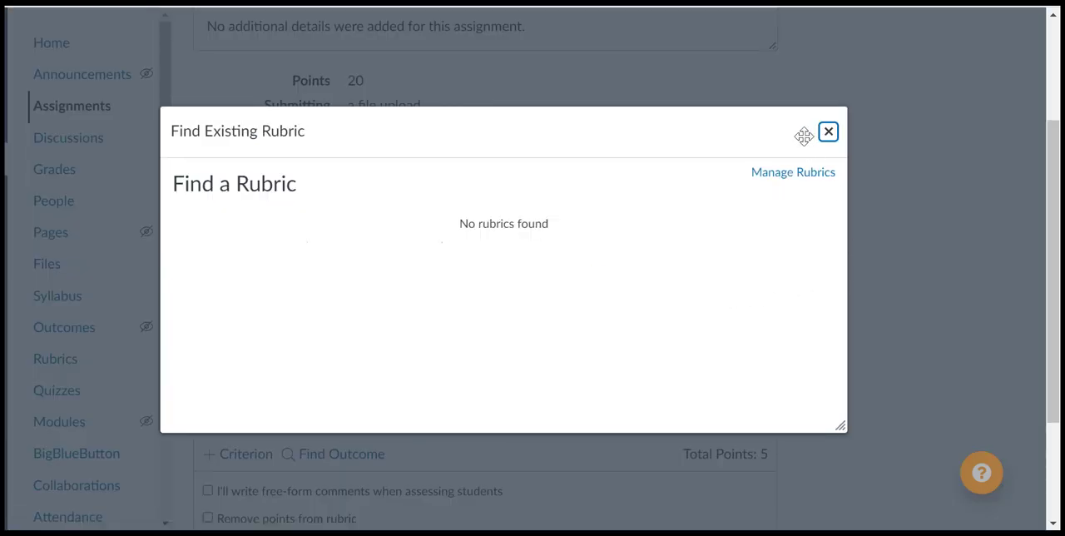
pyautogui.click(827, 132)
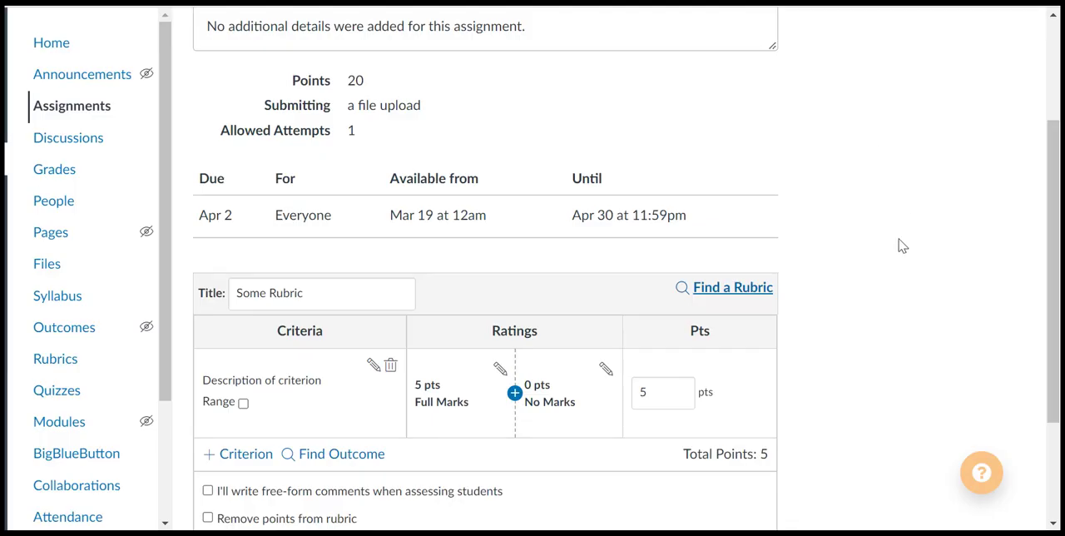
pyautogui.scroll(-1, 902, 247)
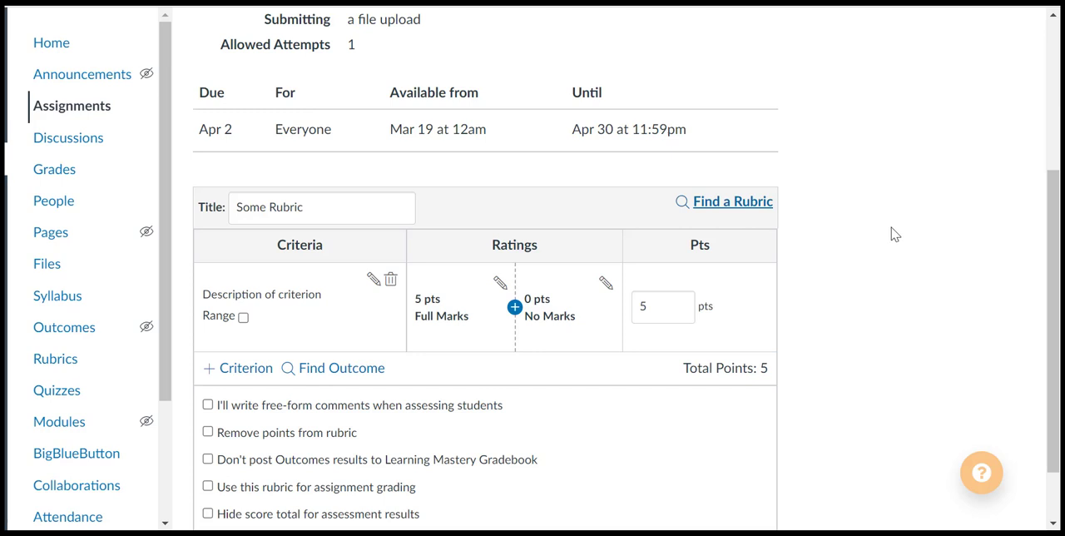
# - Title the rubric "Writing Assignment Rubric"
pyautogui.click(323, 206)
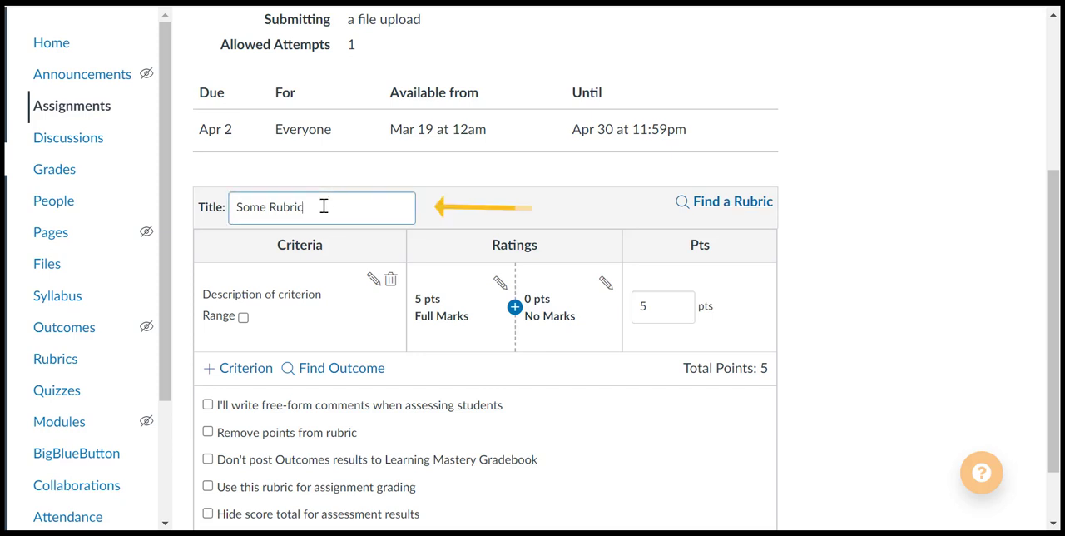
pyautogui.moveTo(324, 206); pyautogui.dragTo(240, 207)
pyautogui.write('Writing Ass')
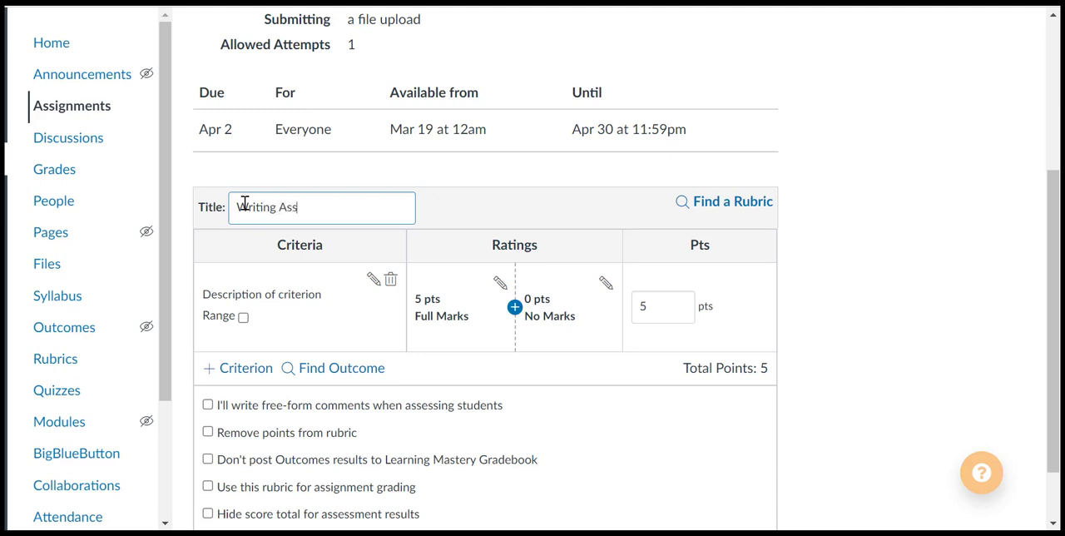
pyautogui.write('ignment Rubric')
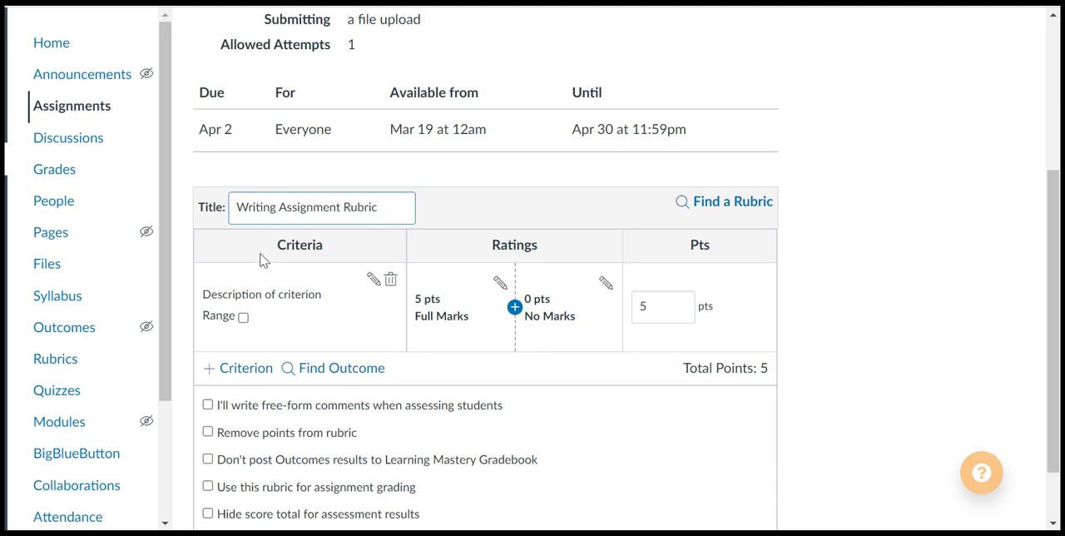
# - Change the first criterion's description to "Grammar/Spelling" and update the criterion
pyautogui.click(374, 283)
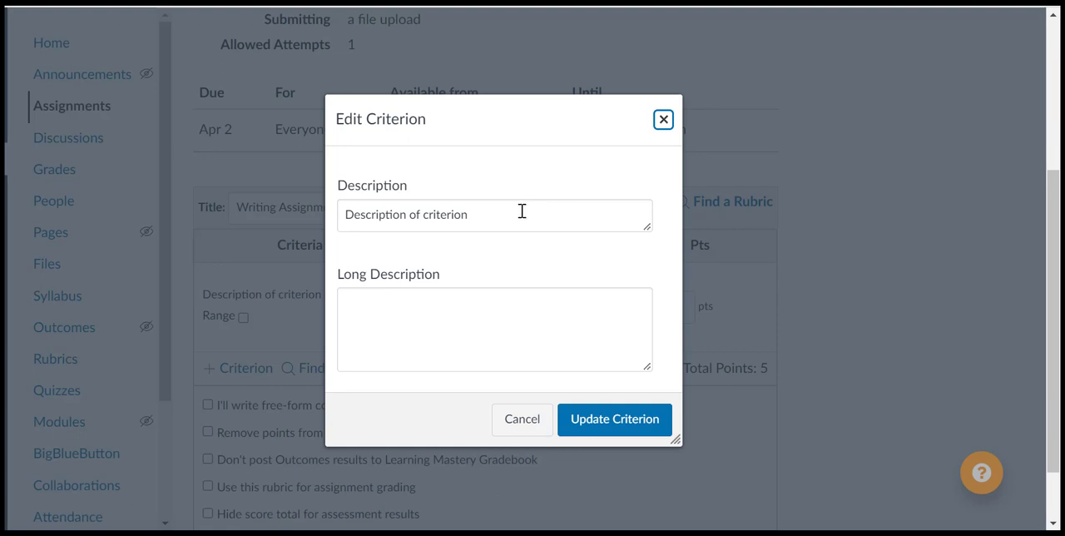
pyautogui.moveTo(501, 209); pyautogui.dragTo(345, 211)
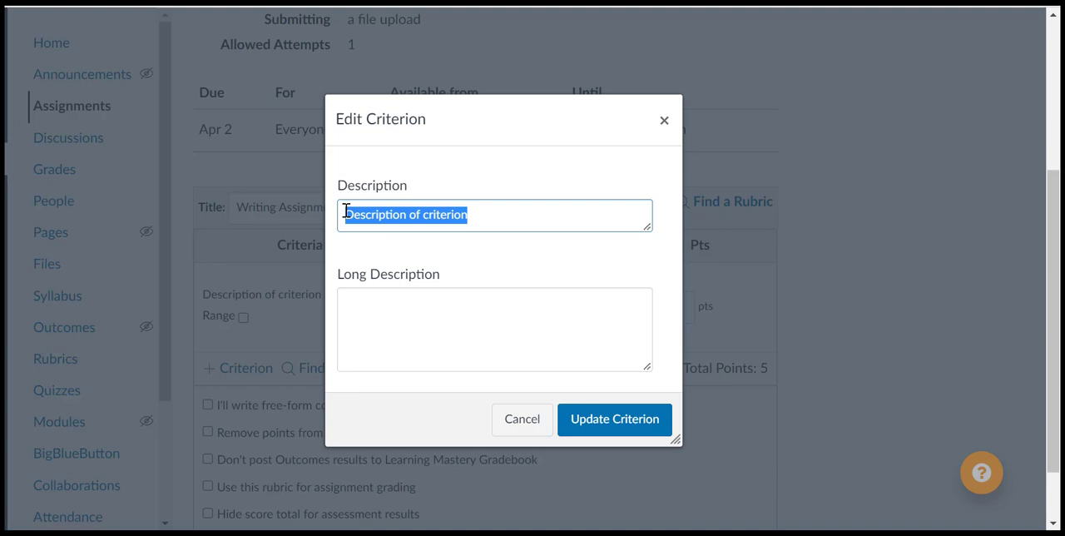
pyautogui.write('Srammar')
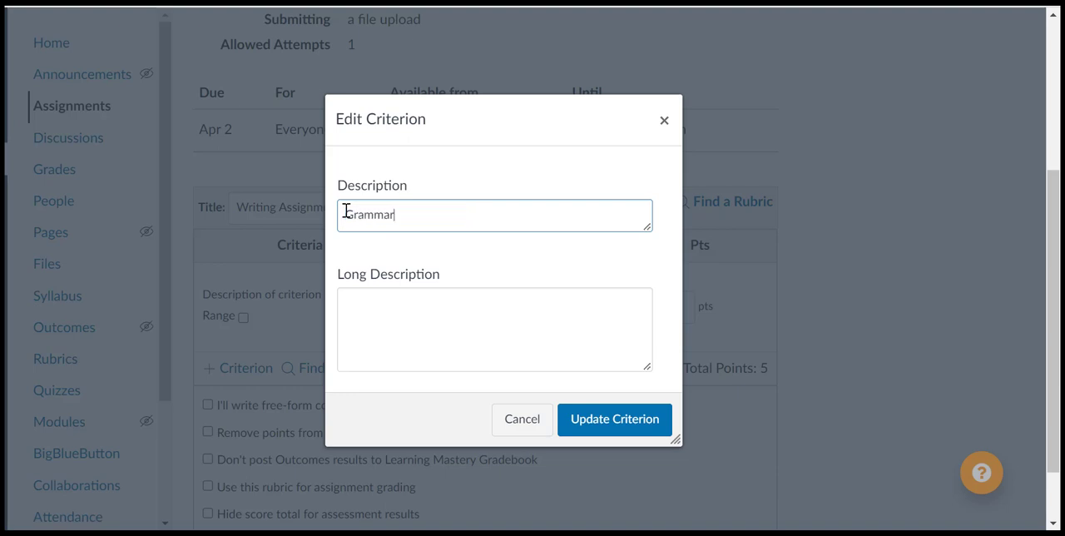
pyautogui.write('/Spelling')
pyautogui.click(589, 422)
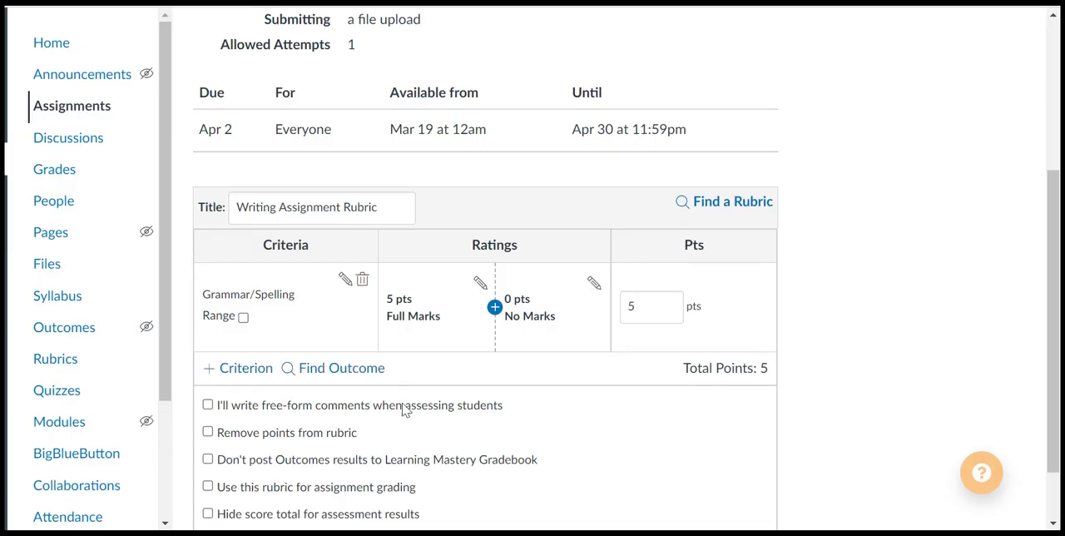
# - Retitle the Grammar/Spelling criterion's 5-point rating as "Exceeds Expectations"
pyautogui.click(494, 307)
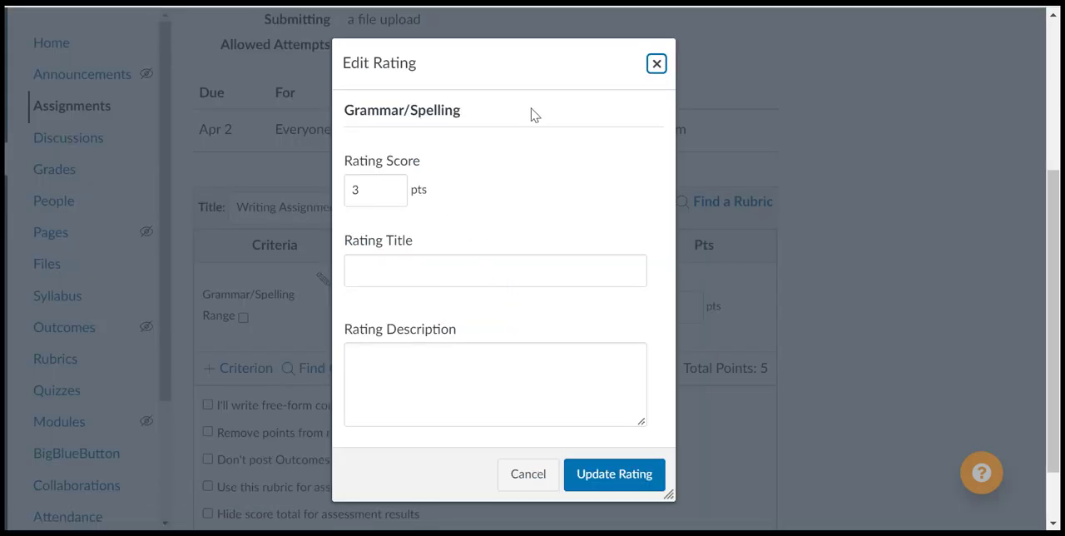
pyautogui.click(654, 65)
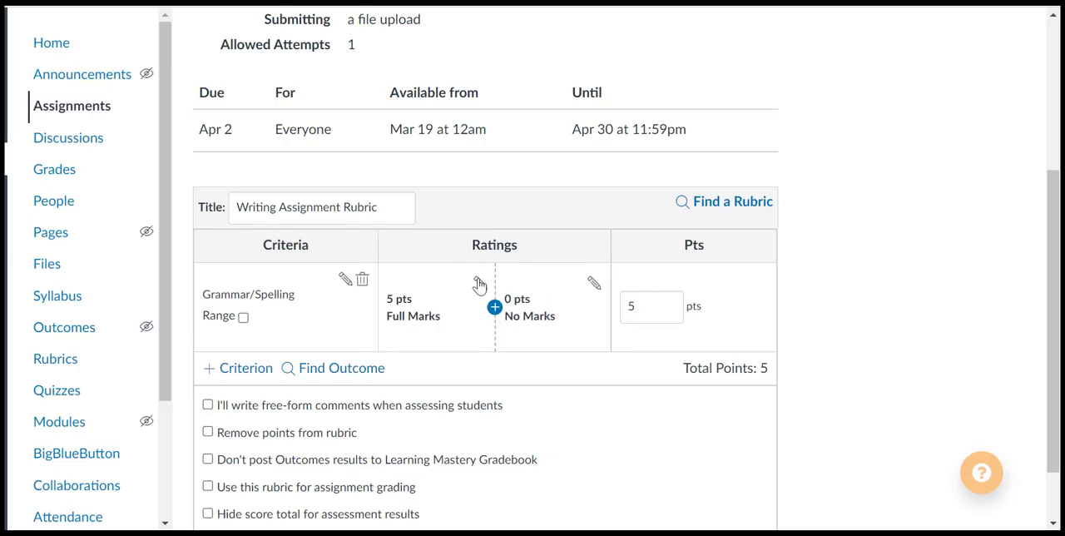
pyautogui.click(479, 281)
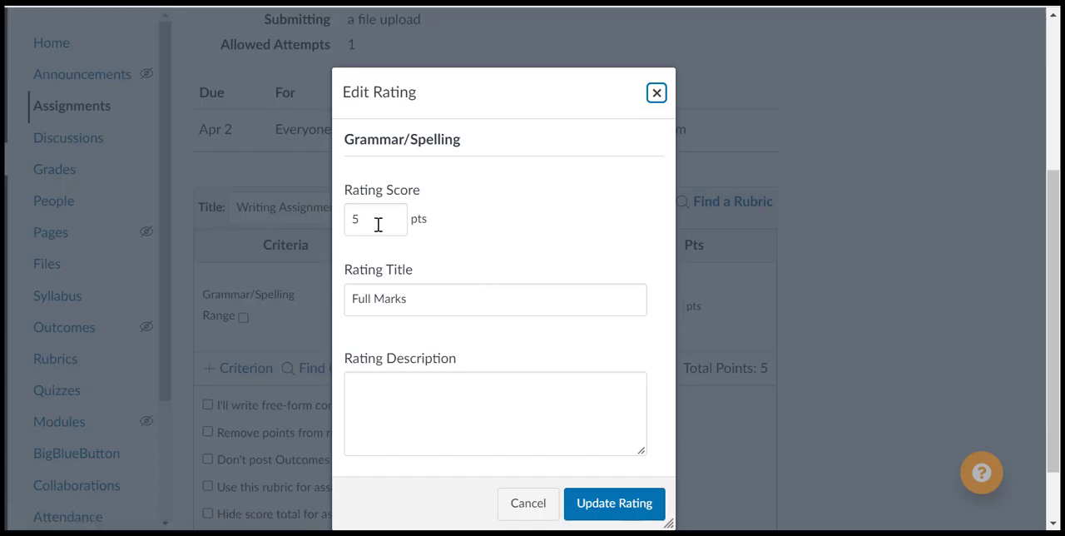
pyautogui.moveTo(408, 295); pyautogui.dragTo(356, 291)
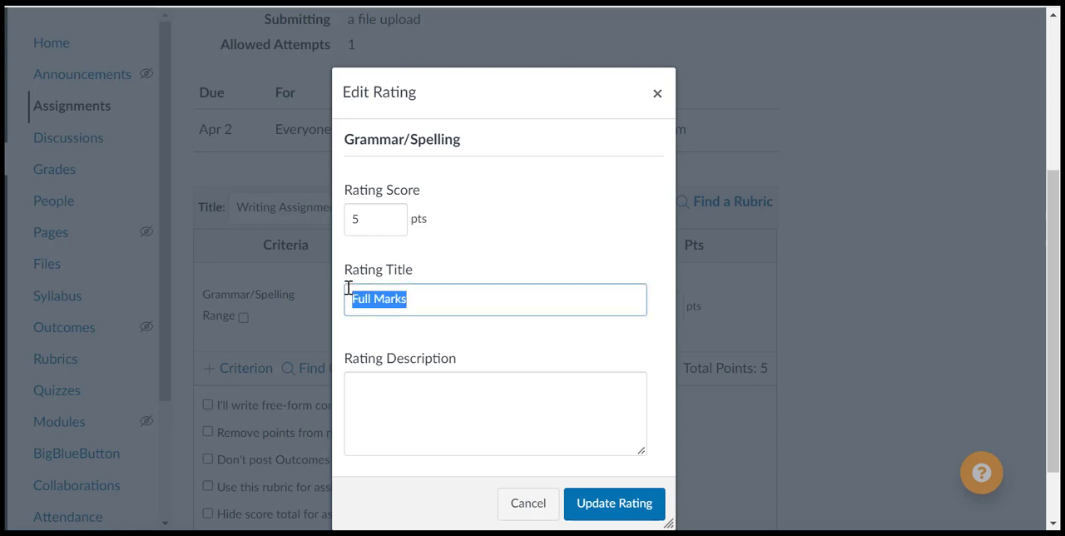
pyautogui.write('Exceeds Expectations')
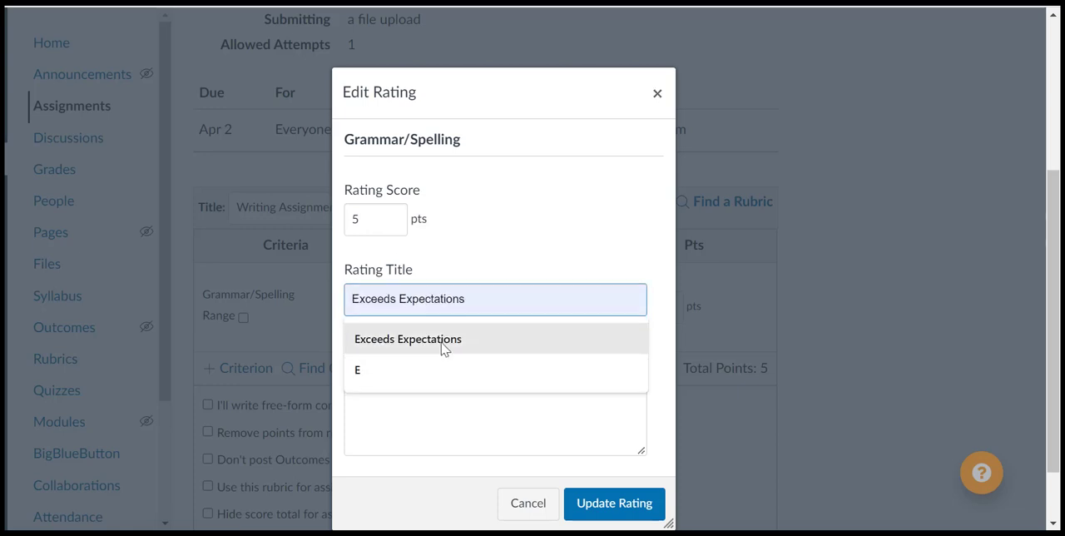
pyautogui.click(440, 346)
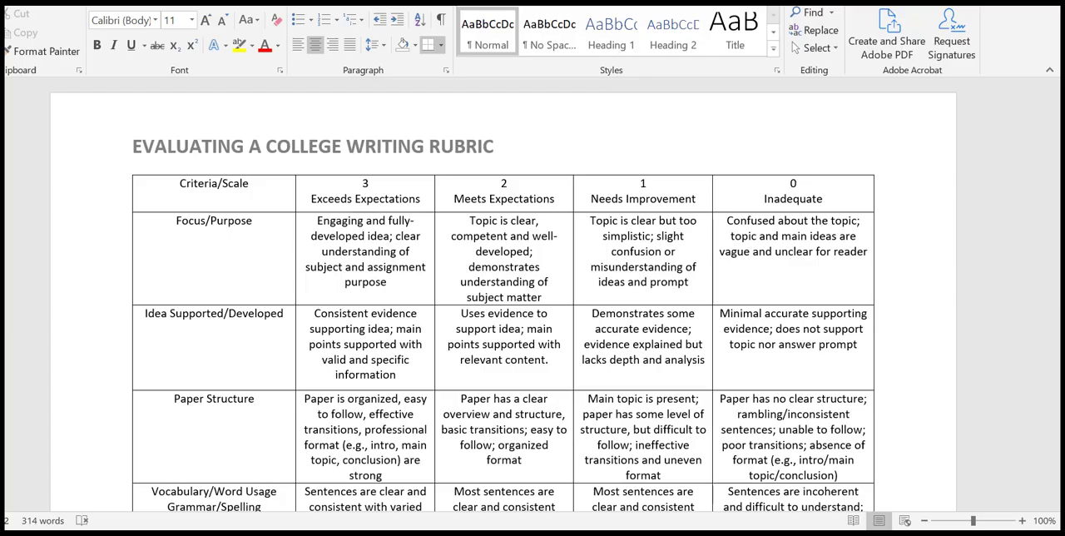
# - Copy the Exceeds Expectations text for Grammar/Spelling from the Word rubric into the 5-point rating's description and update the rating
pyautogui.scroll(-3, 413, 387)
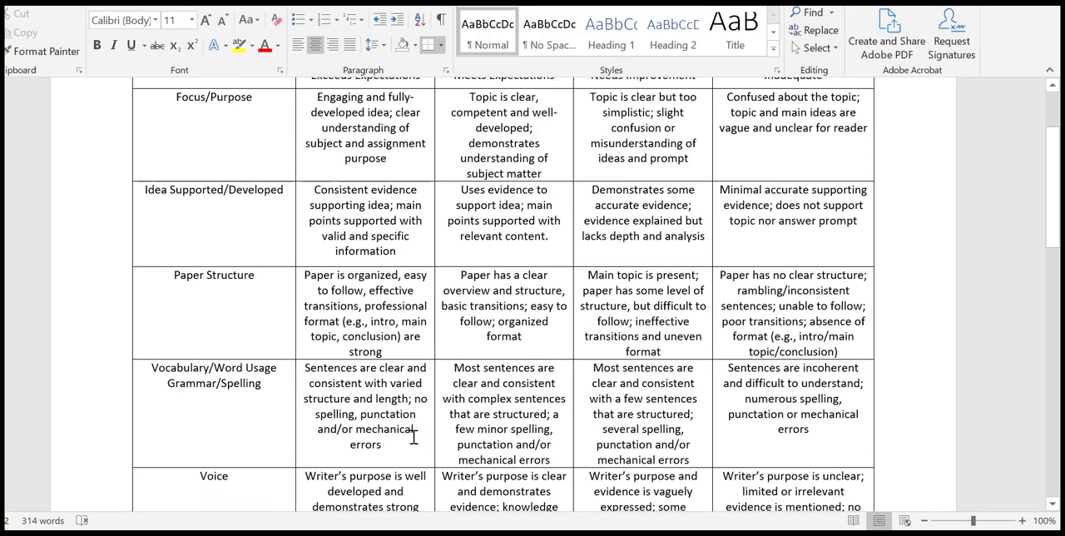
pyautogui.moveTo(404, 441); pyautogui.dragTo(307, 369)
pyautogui.hotkey('ctrl', 'c')
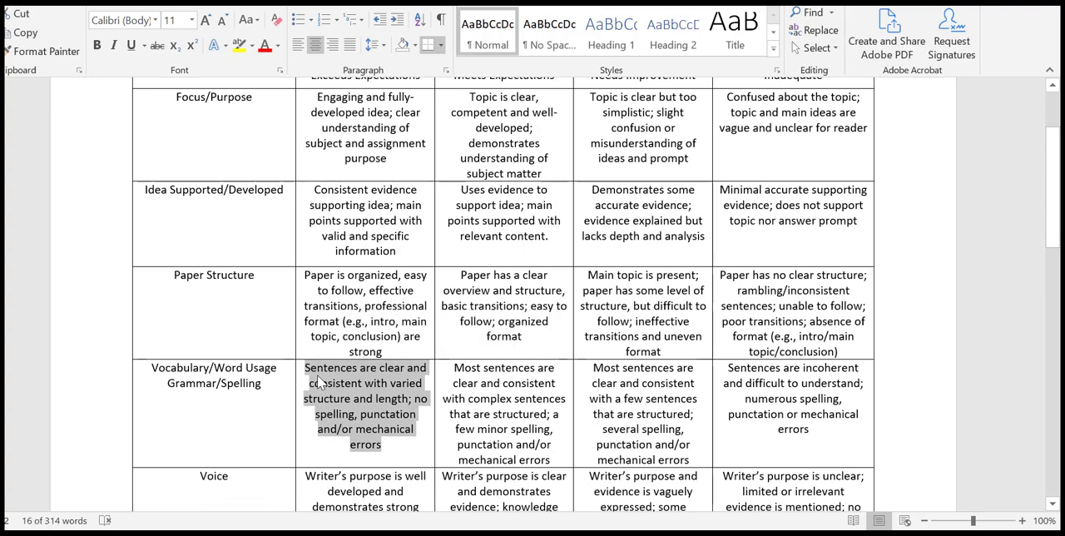
pyautogui.hotkey('alt', 'Tab')
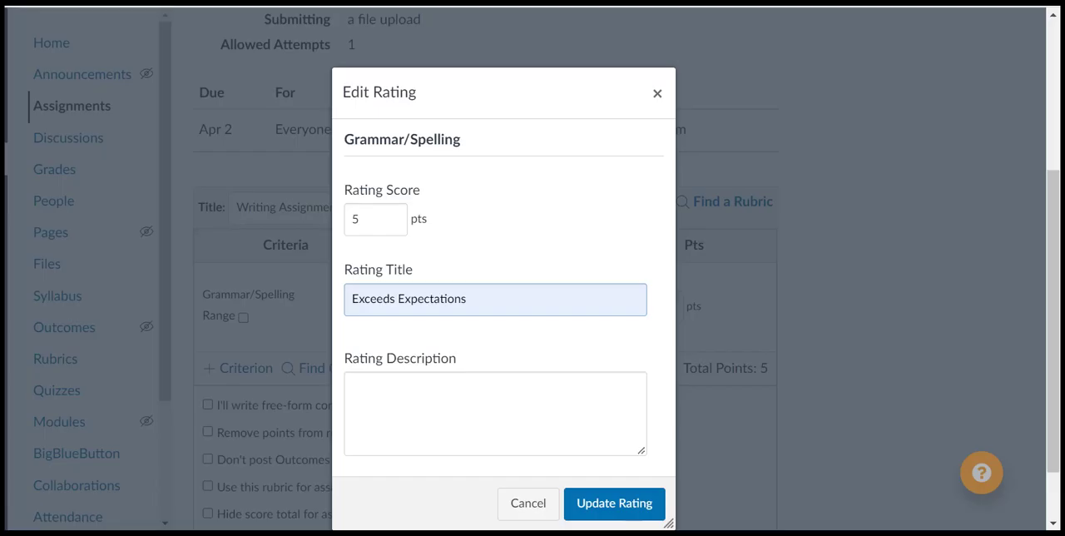
pyautogui.click(400, 399)
pyautogui.hotkey('ctrl', 'v')
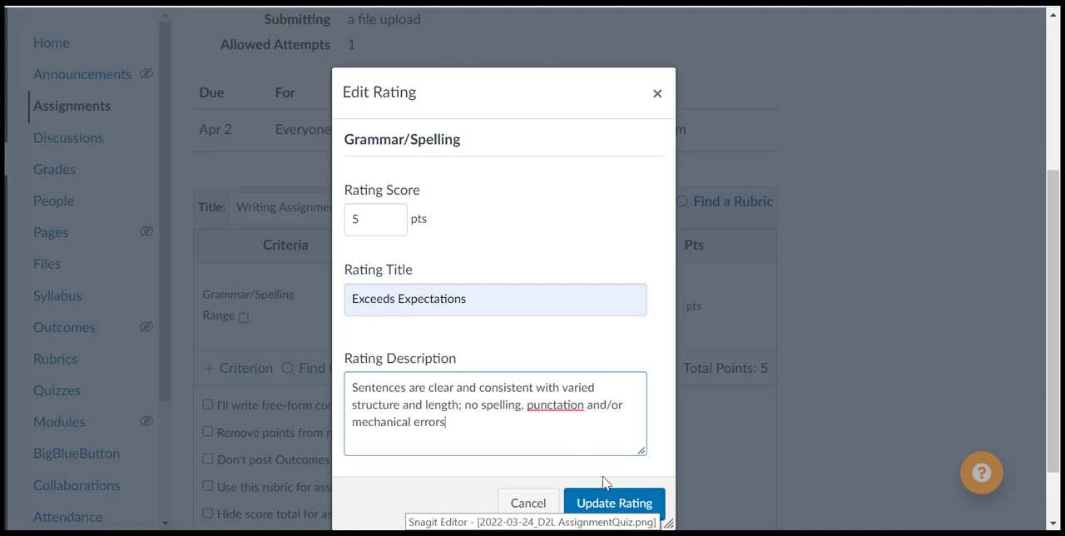
pyautogui.click(608, 505)
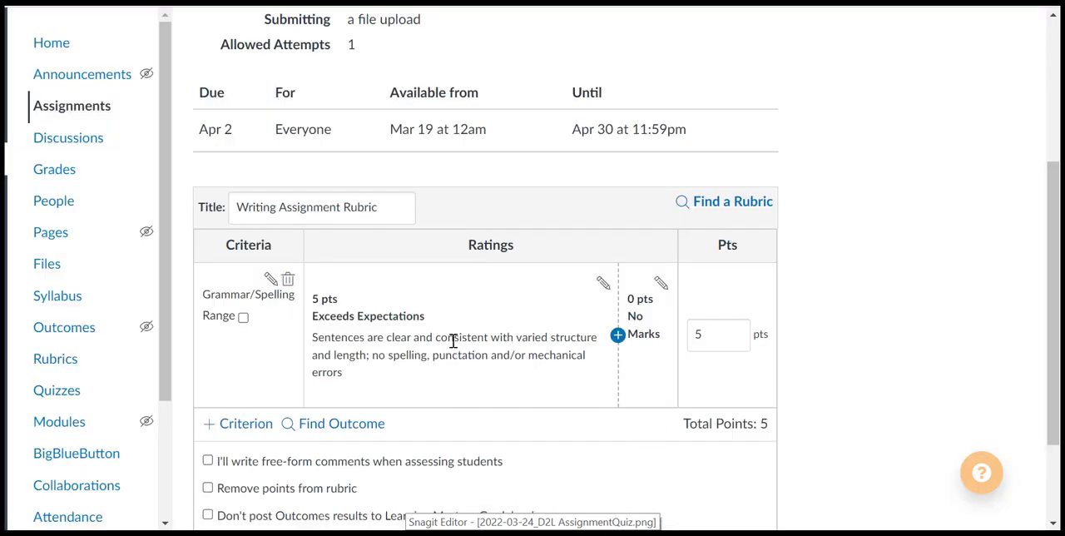
# - Add a 3-point rating titled "Meets Expectations" between the 5-point and 0-point ratings of Grammar/Spelling
pyautogui.click(617, 337)
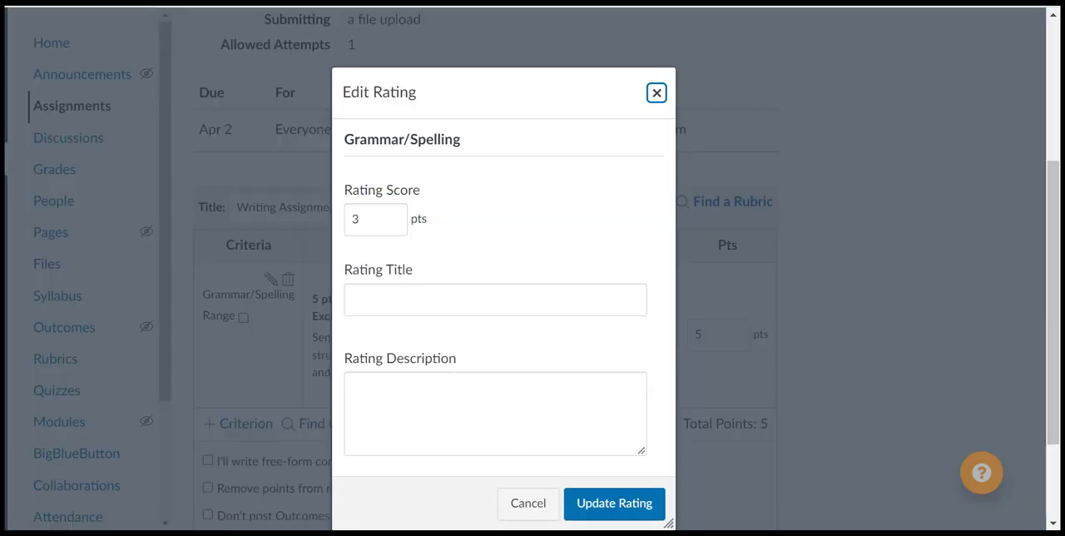
pyautogui.click(402, 297)
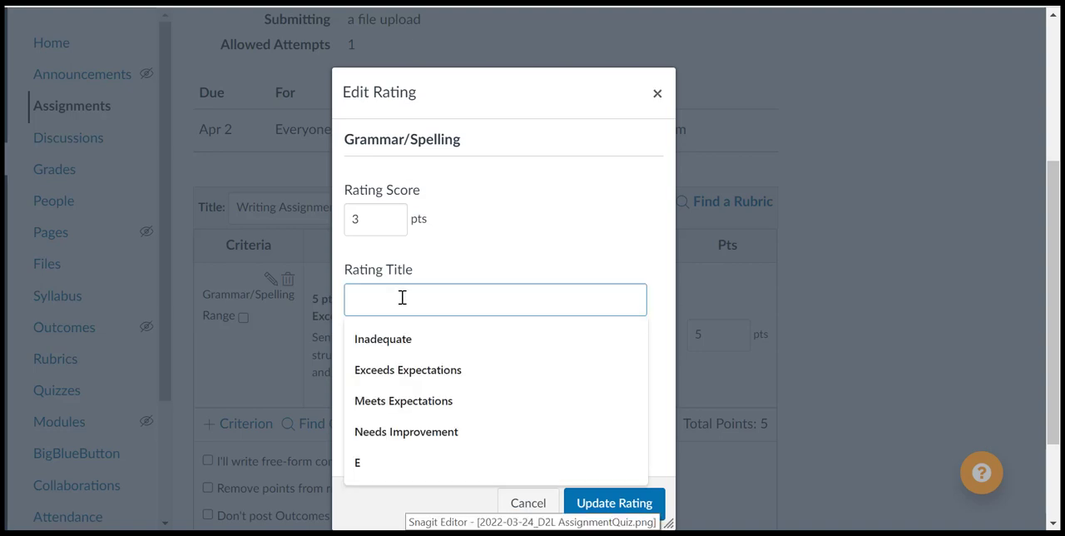
pyautogui.click(441, 400)
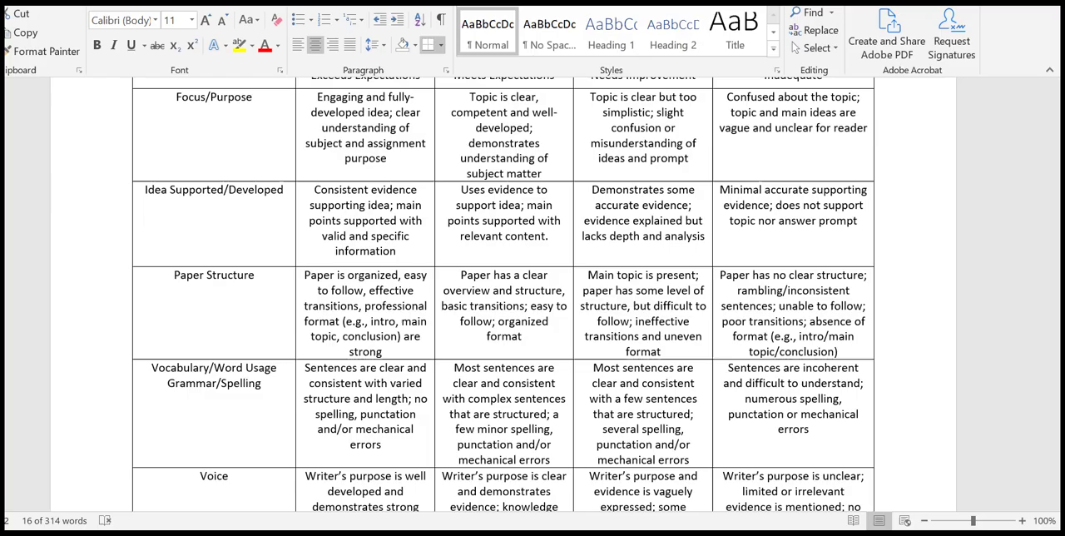
# - Copy the Meets Expectations text for Grammar/Spelling from the Word rubric into the new rating's description and update the rating
pyautogui.moveTo(305, 367); pyautogui.dragTo(382, 444)
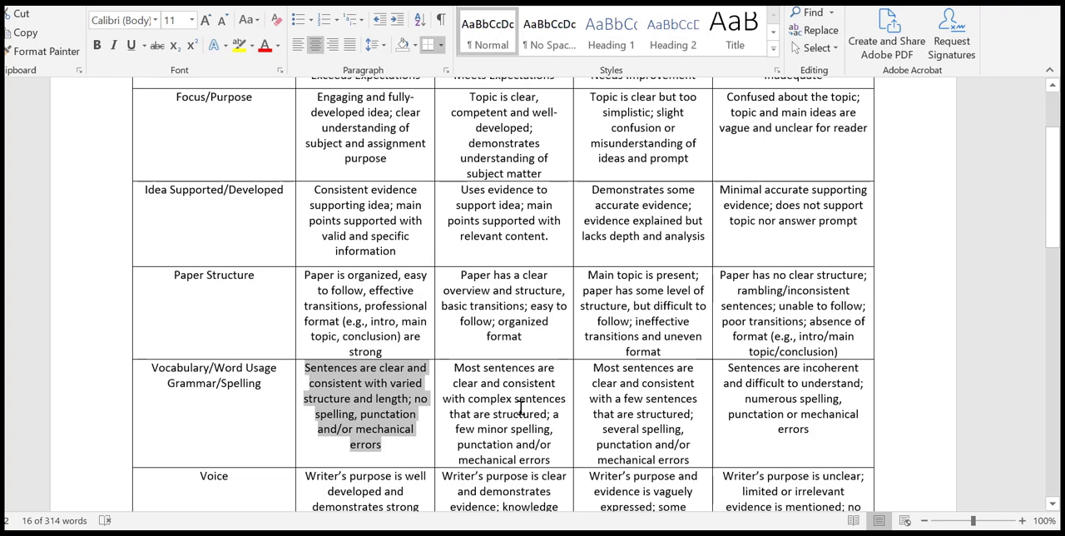
pyautogui.moveTo(552, 460); pyautogui.dragTo(458, 364)
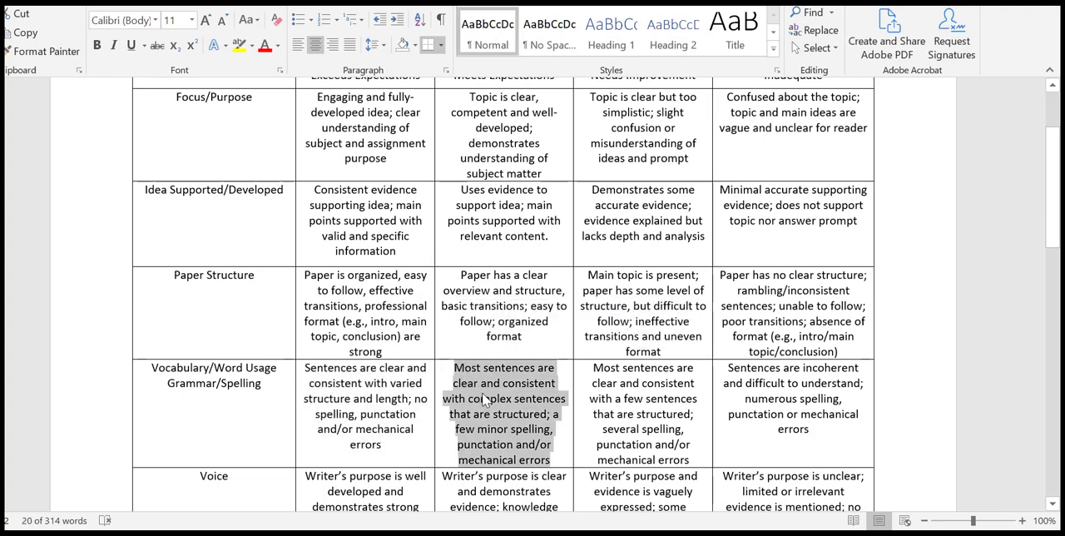
pyautogui.hotkey('alt', 'Tab')
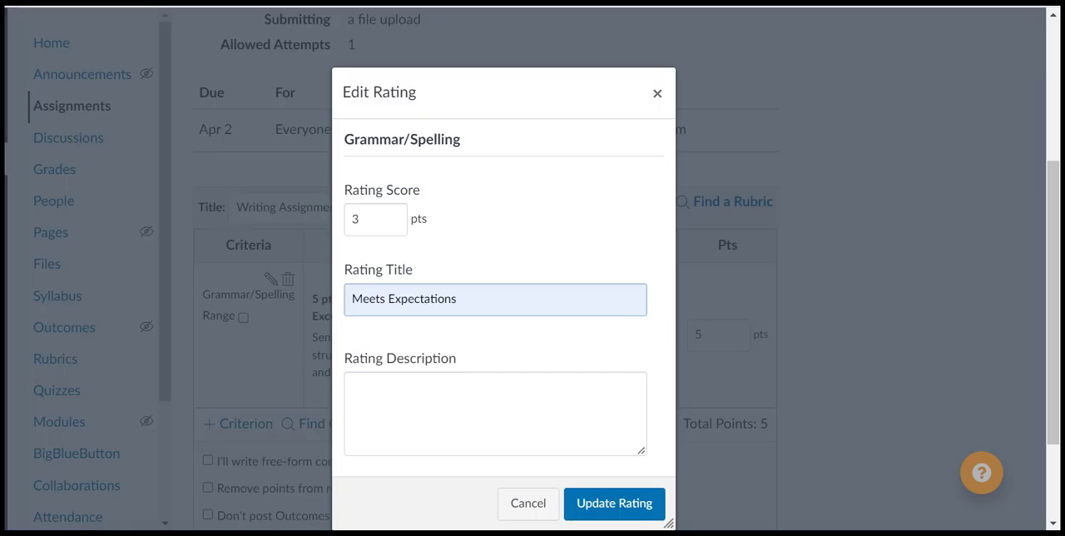
pyautogui.click(413, 394)
pyautogui.write('Most sentences are clear and consistent with complex sentences that are structured; a few minor spelling, punctation and/or mechanical errors')
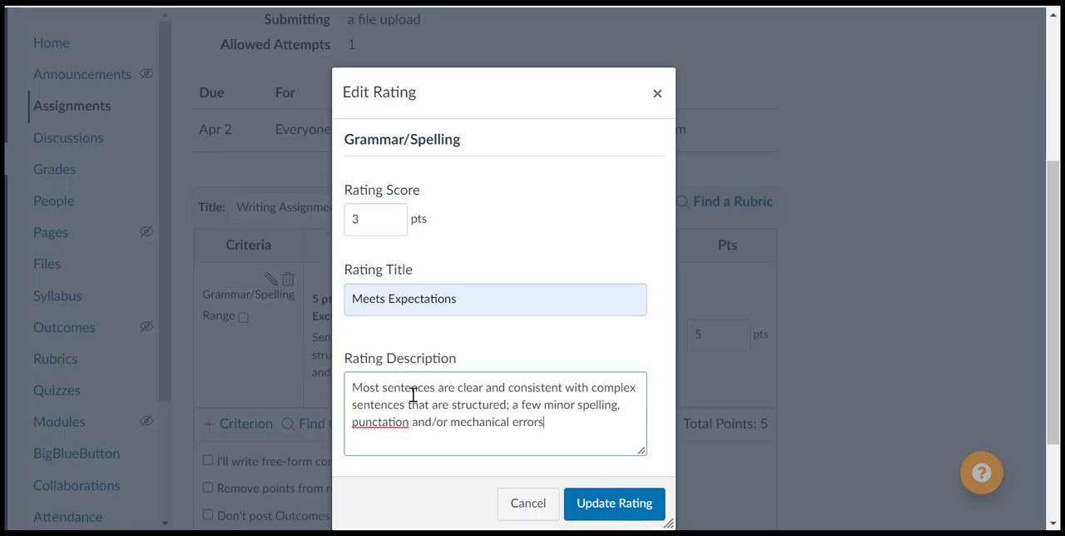
pyautogui.click(614, 503)
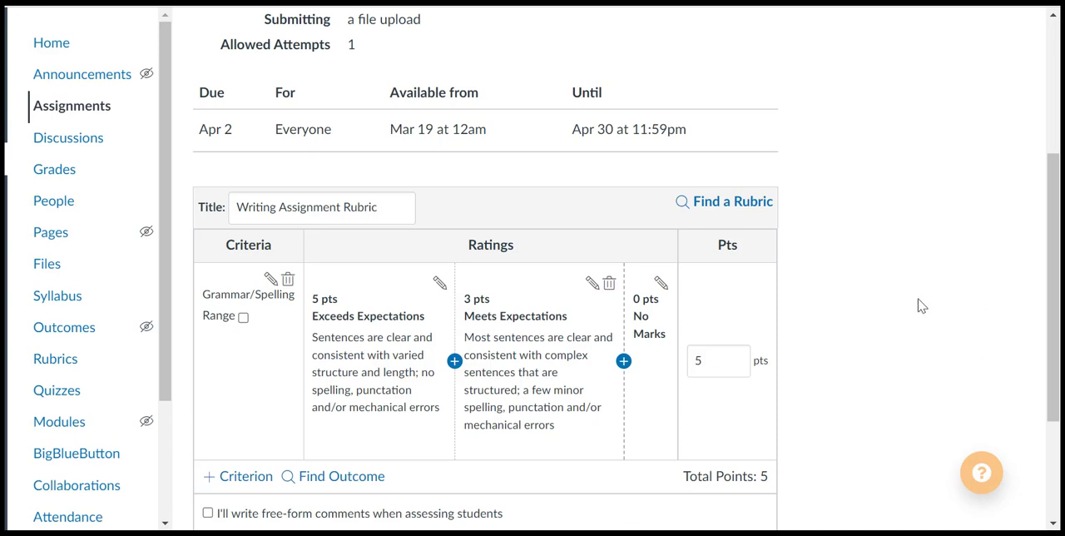
# - Retitle the Grammar/Spelling criterion's 0-point rating as "Inadequate"
pyautogui.click(660, 284)
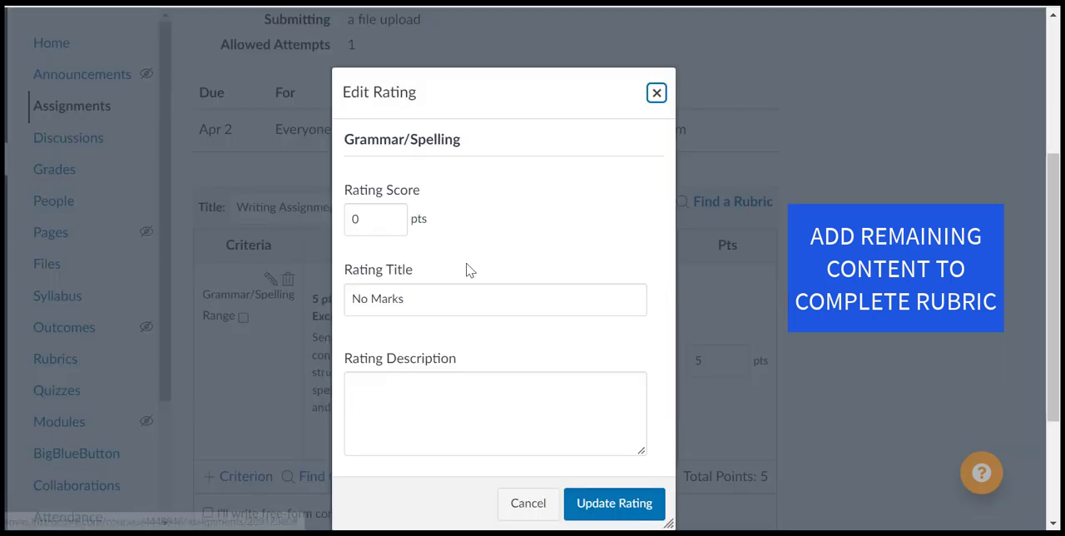
pyautogui.moveTo(441, 299); pyautogui.dragTo(349, 296)
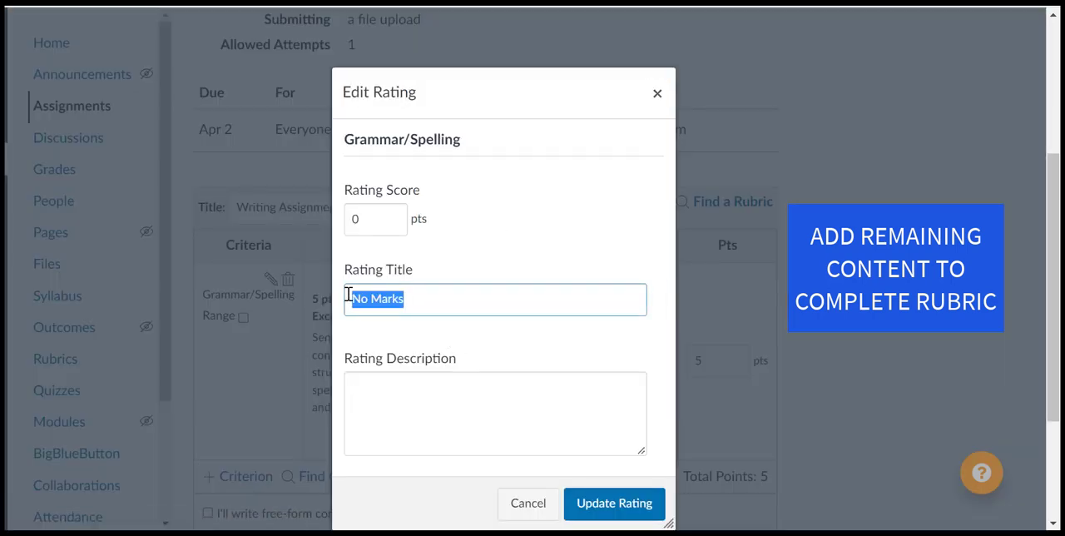
pyautogui.write('Inadequate')
pyautogui.click(399, 336)
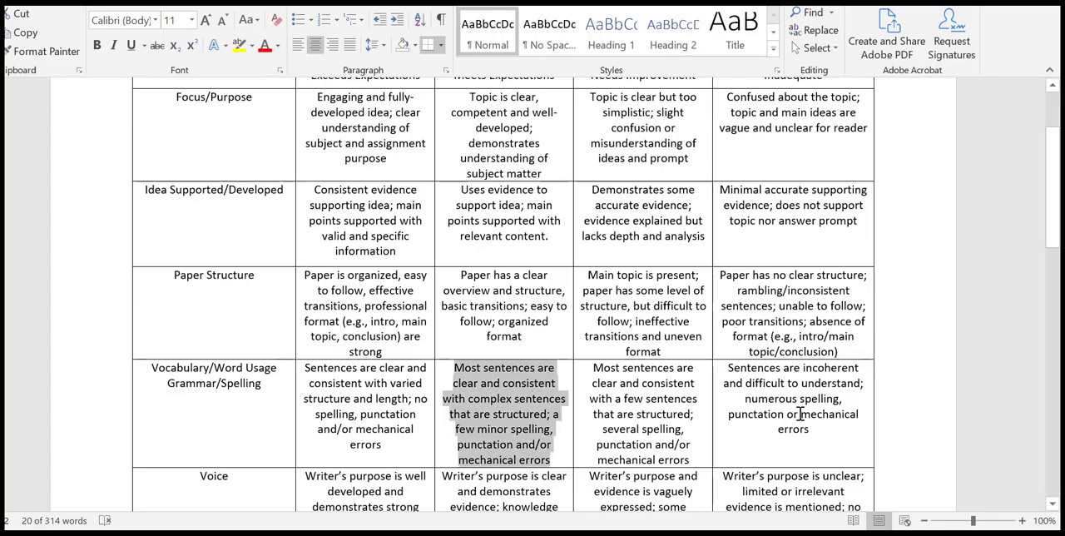
# - Copy the Inadequate text for Grammar/Spelling from the Word rubric into the 0-point rating's description and update the rating
pyautogui.moveTo(832, 441); pyautogui.dragTo(730, 287)
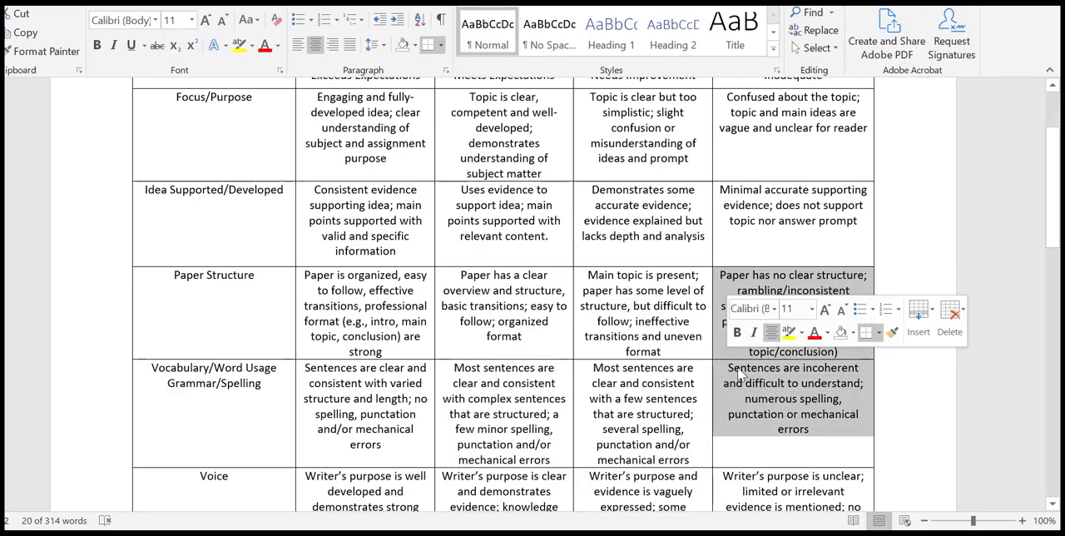
pyautogui.click(801, 422)
pyautogui.moveTo(809, 429); pyautogui.dragTo(727, 376)
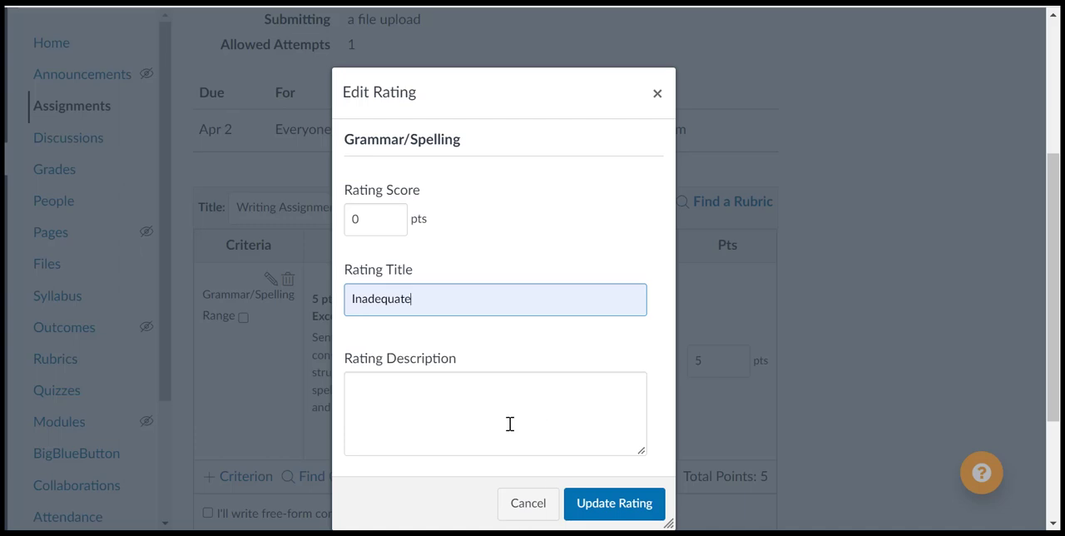
pyautogui.click(509, 424)
pyautogui.write('Sentences are incoherent and difficult to understand; numerous spelling, punctation or mechanical errors')
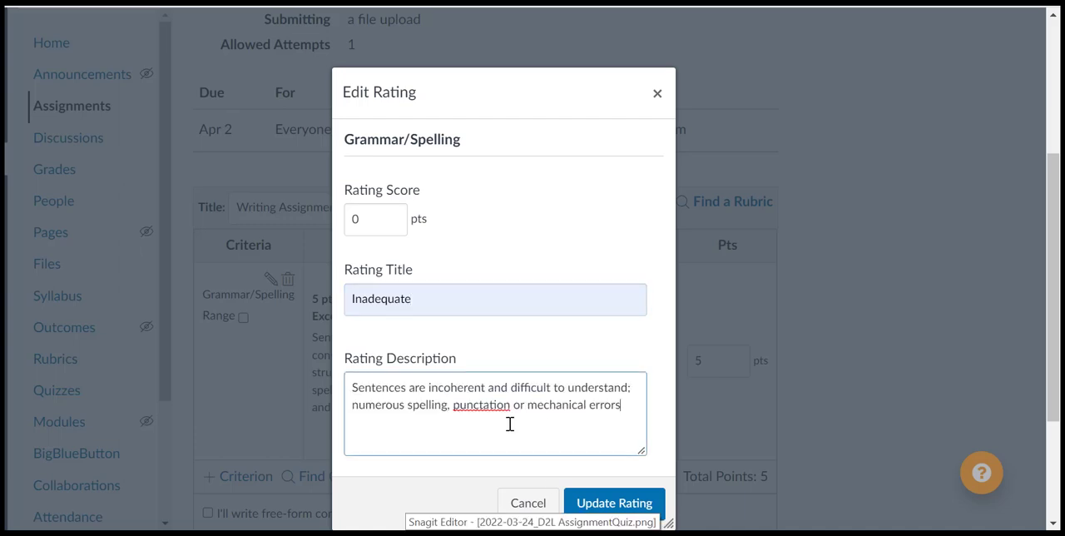
pyautogui.click(611, 502)
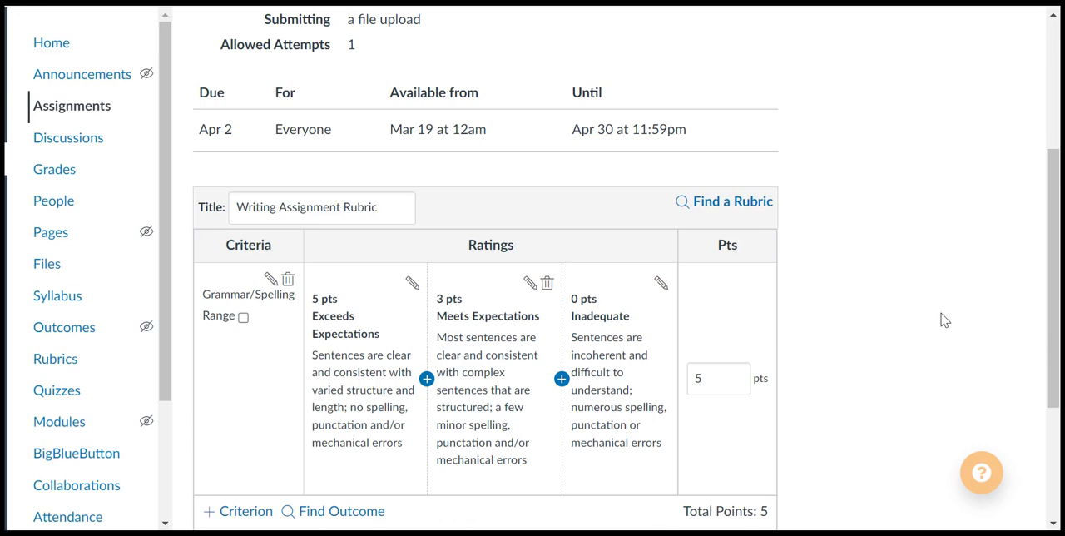
# - Enable the rubric for assignment grading and create it, leaving the assignment's total points different from the rubric's
pyautogui.scroll(-2, 944, 308)
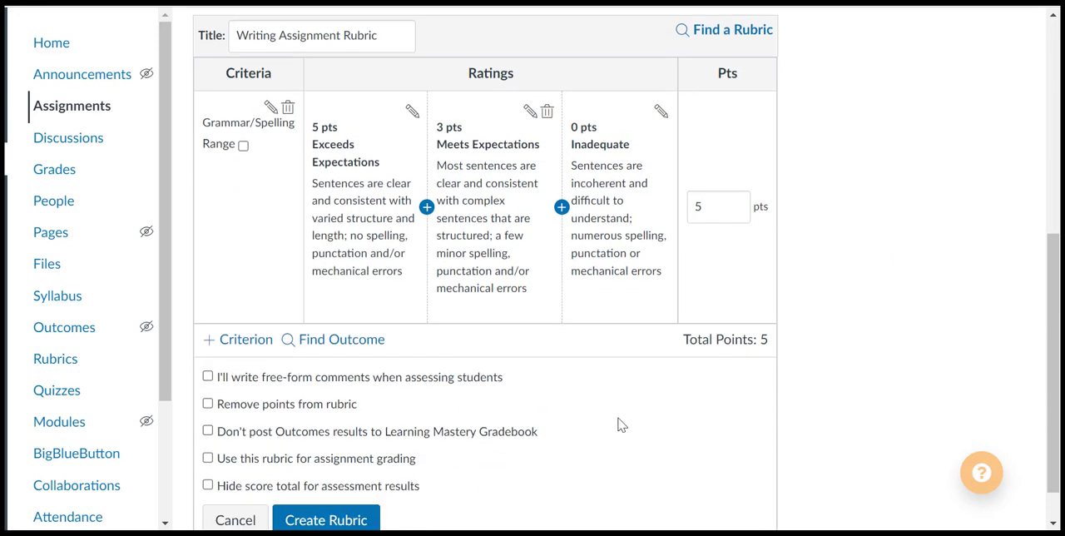
pyautogui.click(208, 459)
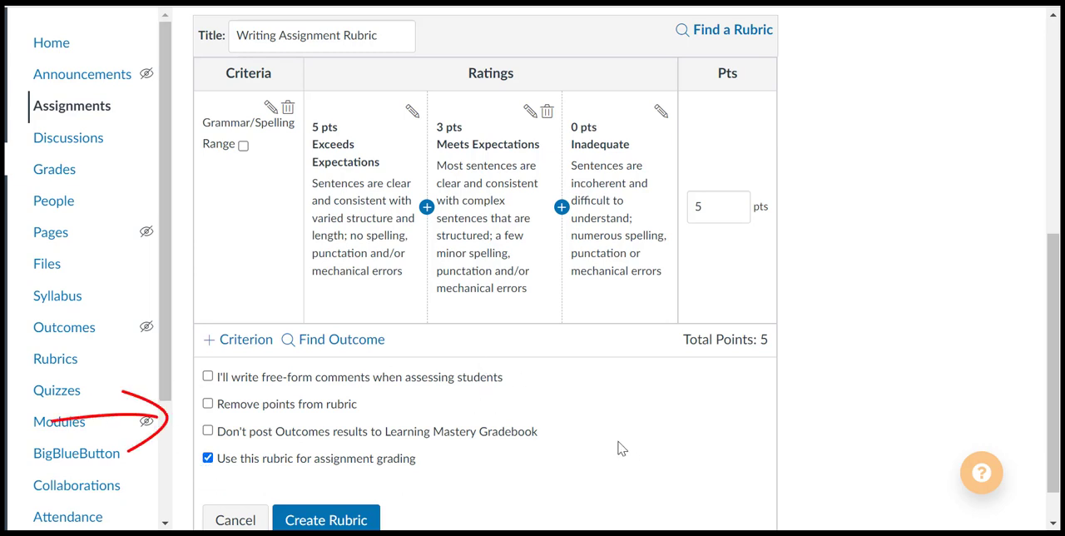
pyautogui.scroll(-1, 619, 449)
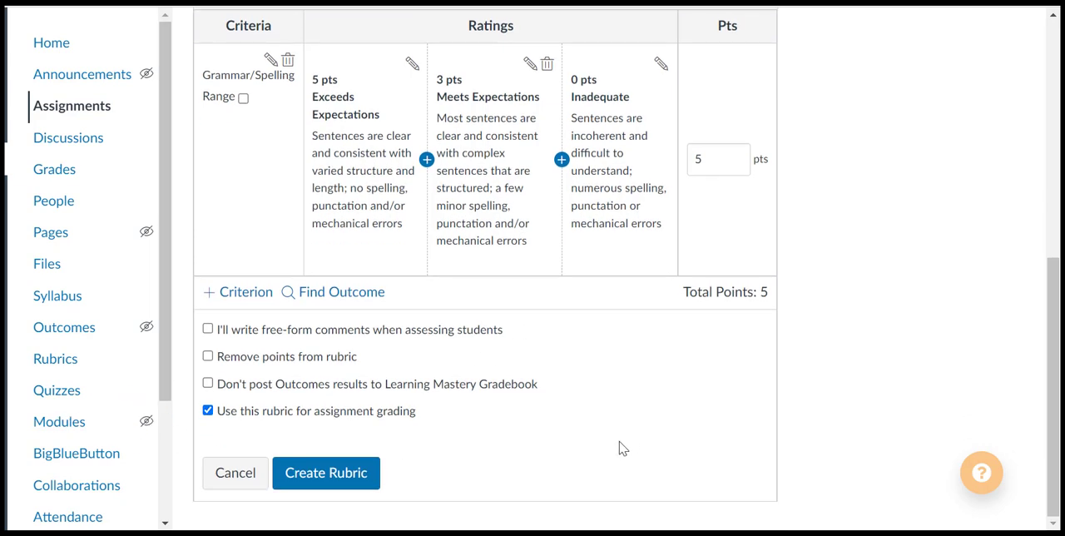
pyautogui.click(315, 474)
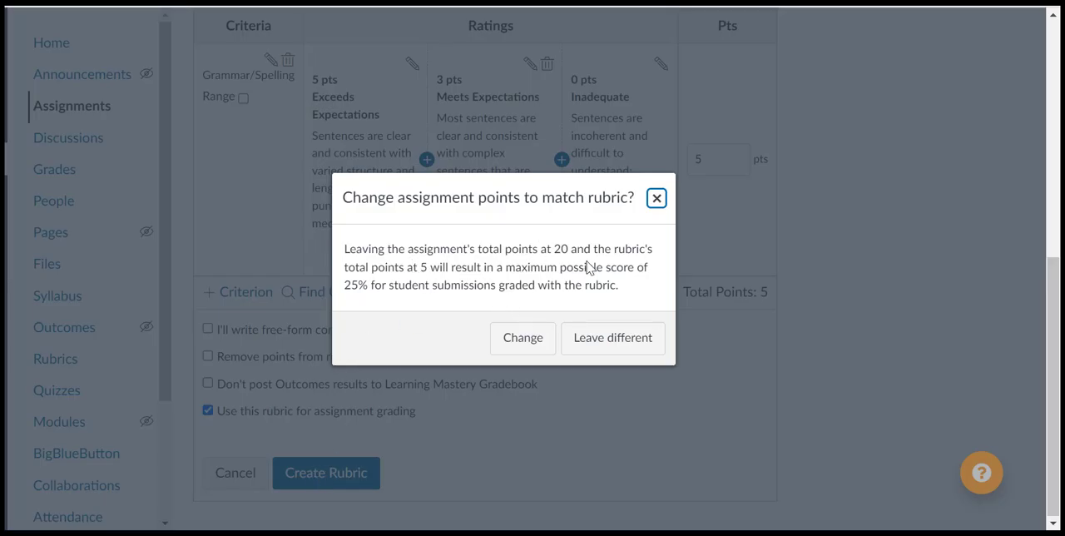
pyautogui.click(628, 335)
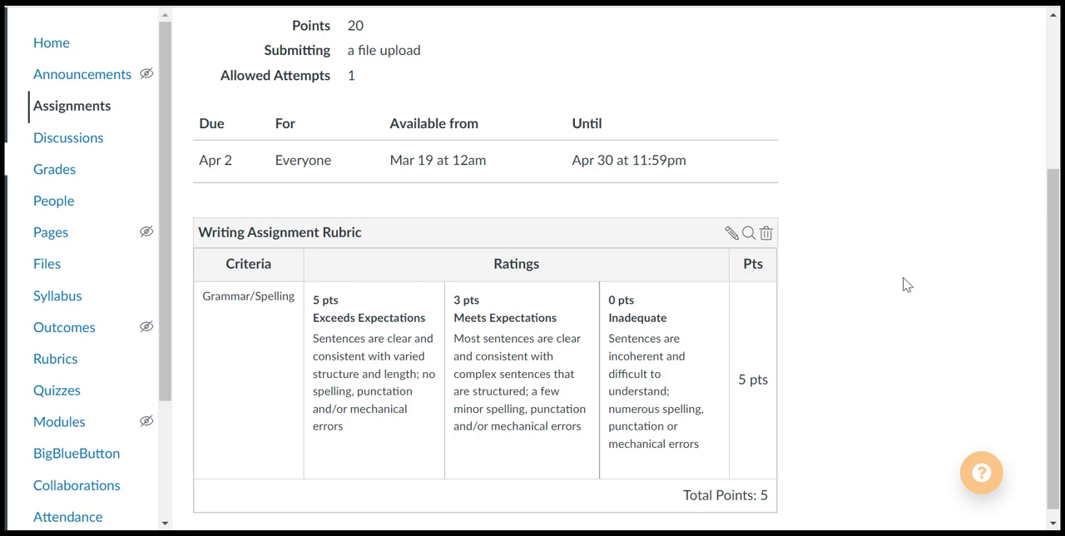
# - Open the Fake or Real Theories Writing Assignment from the course's assignments list for editing
pyautogui.click(64, 115)
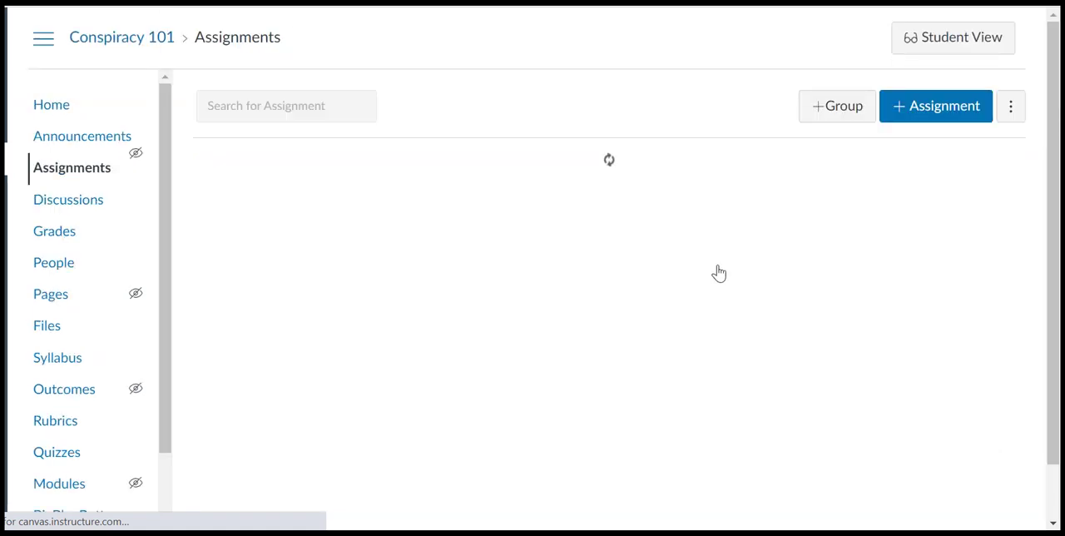
pyautogui.scroll(-2, 748, 268)
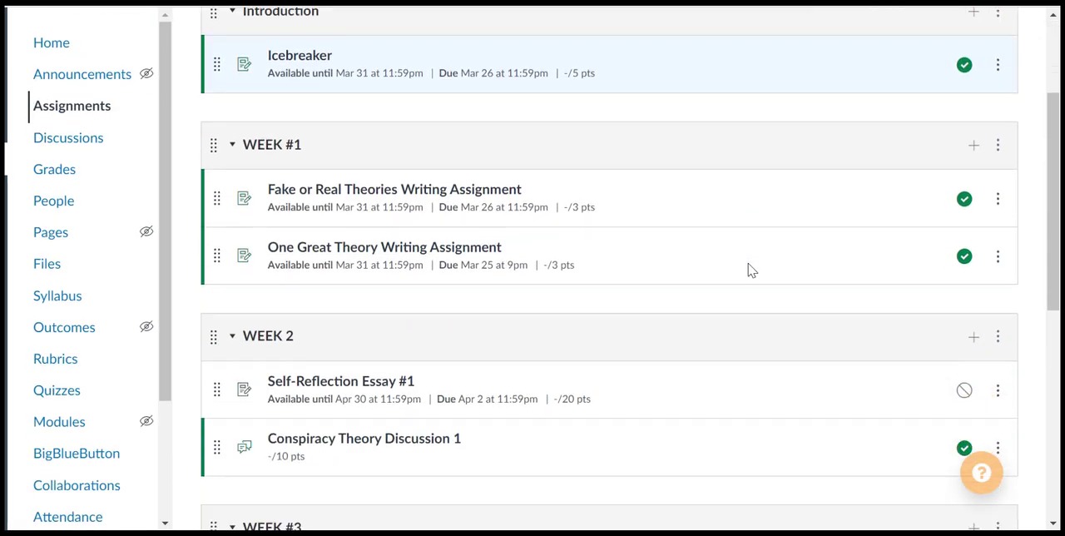
pyautogui.click(481, 202)
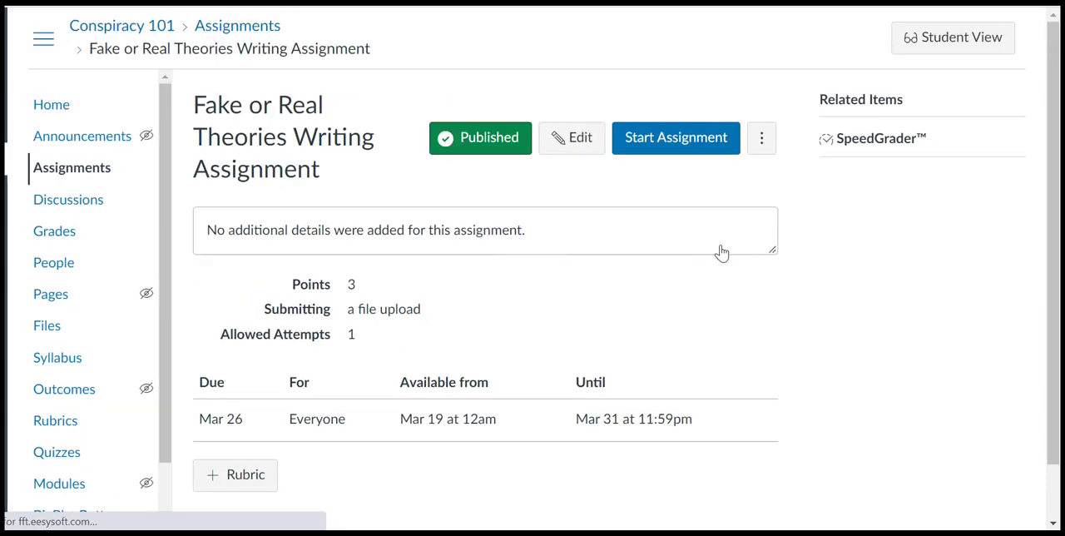
pyautogui.click(577, 147)
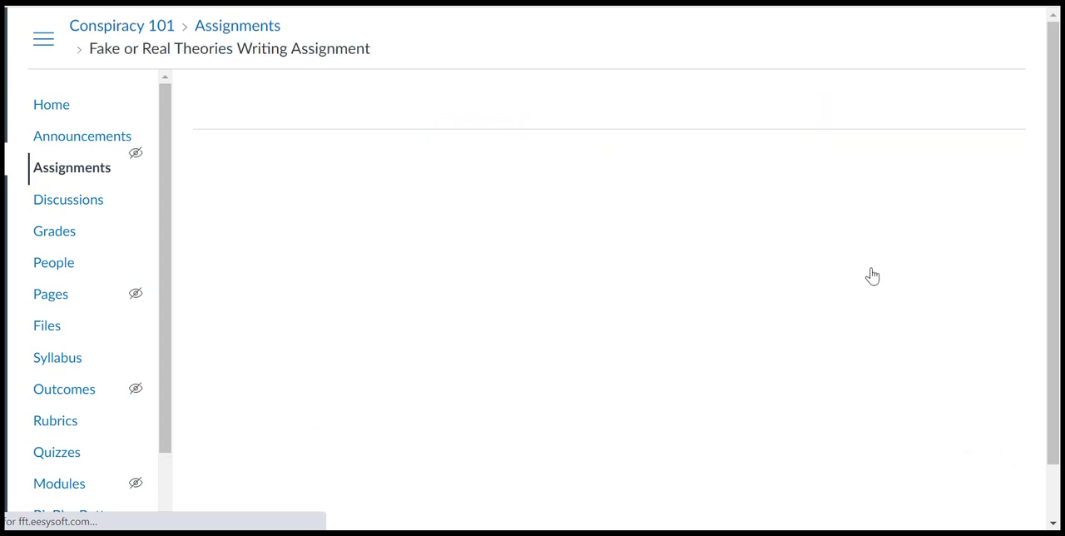
# - Try changing the assignment's submission type to External Tool, and leave the edit page without saving
pyautogui.scroll(-5, 872, 275)
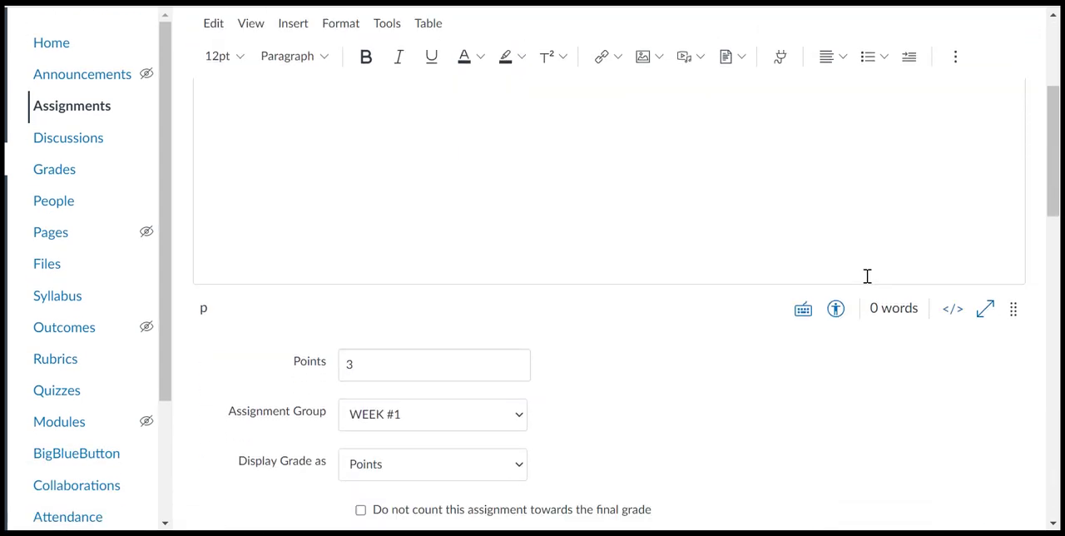
pyautogui.scroll(-4, 859, 285)
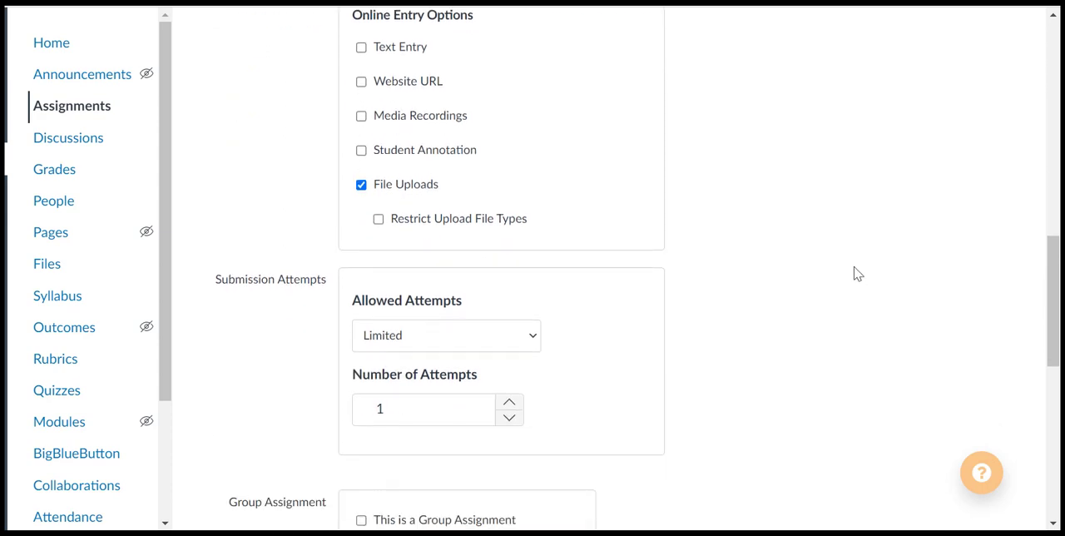
pyautogui.scroll(3, 856, 274)
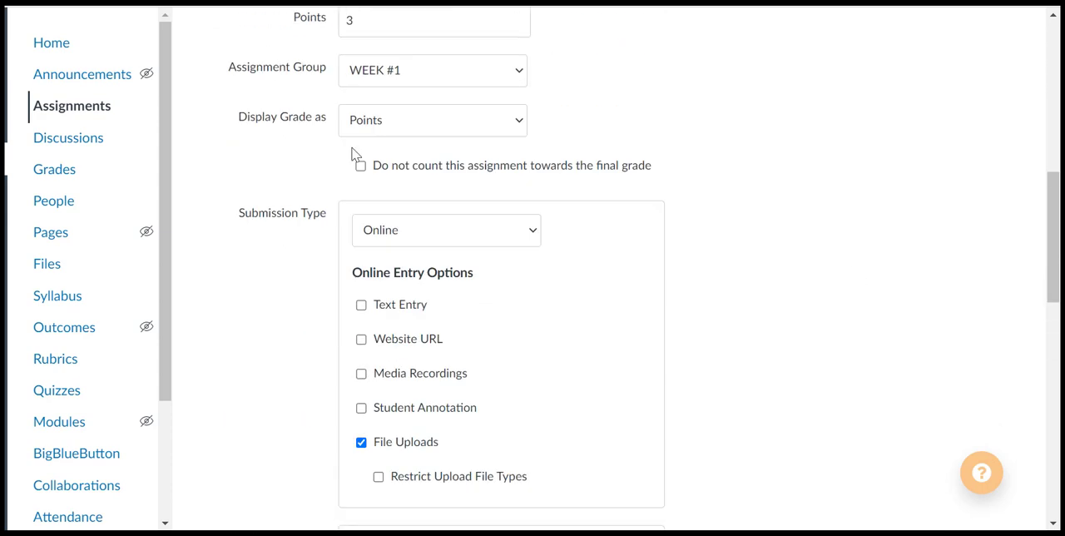
pyautogui.click(450, 234)
pyautogui.click(450, 300)
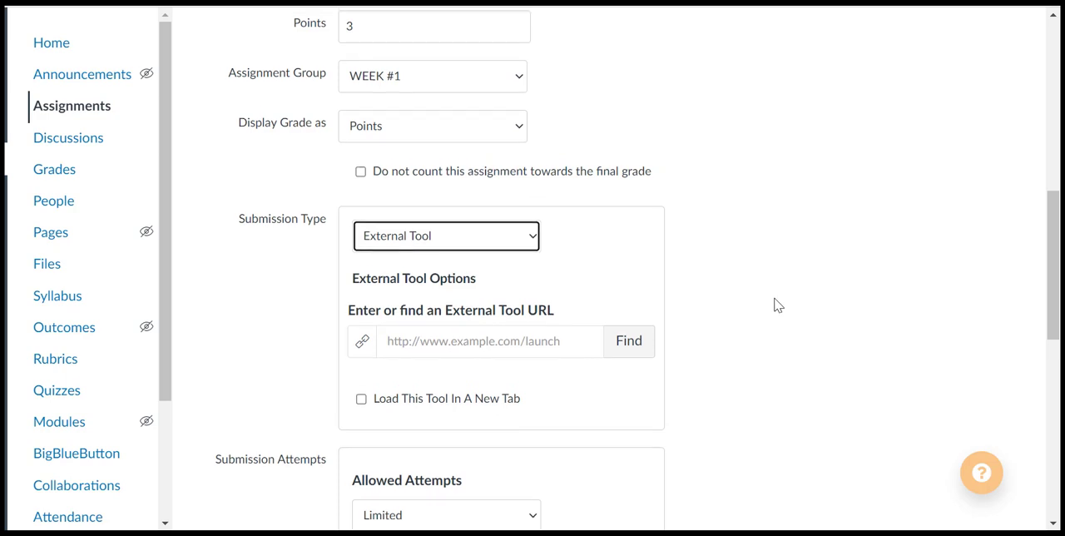
pyautogui.scroll(5, 773, 306)
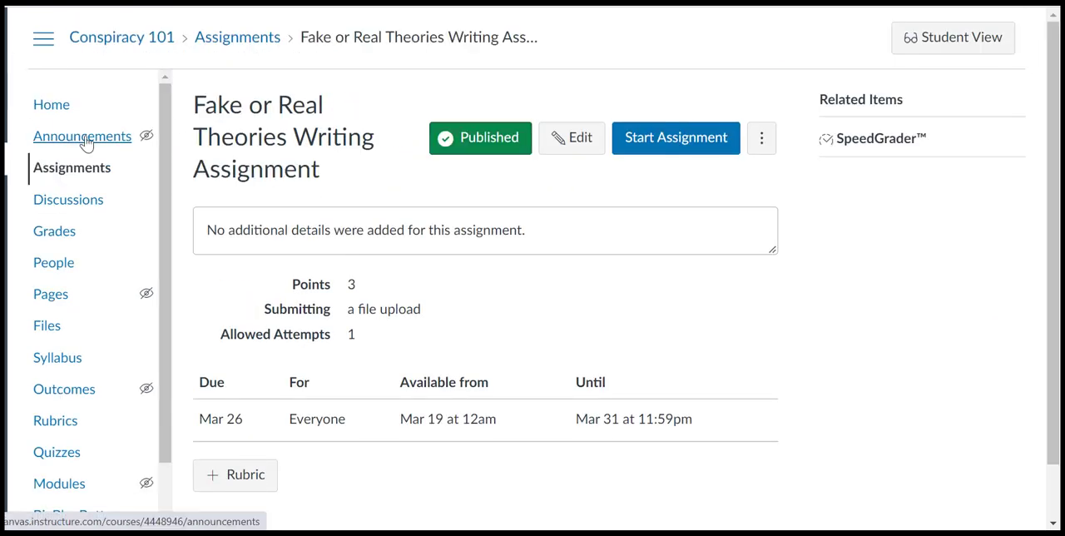
# - Open the external apps list in the Conspiracy 101 course settings
pyautogui.click(77, 172)
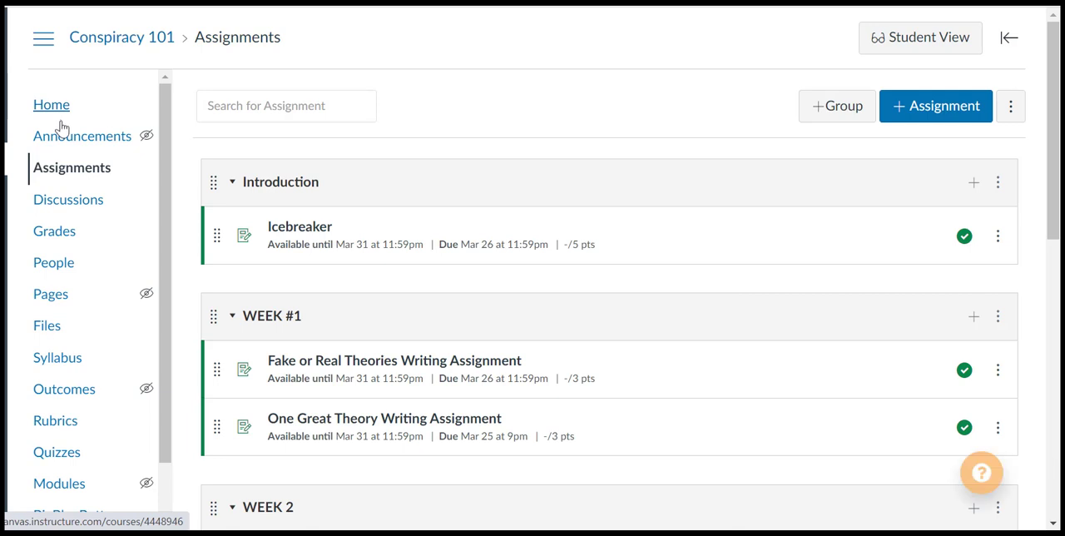
pyautogui.scroll(-2, 79, 225)
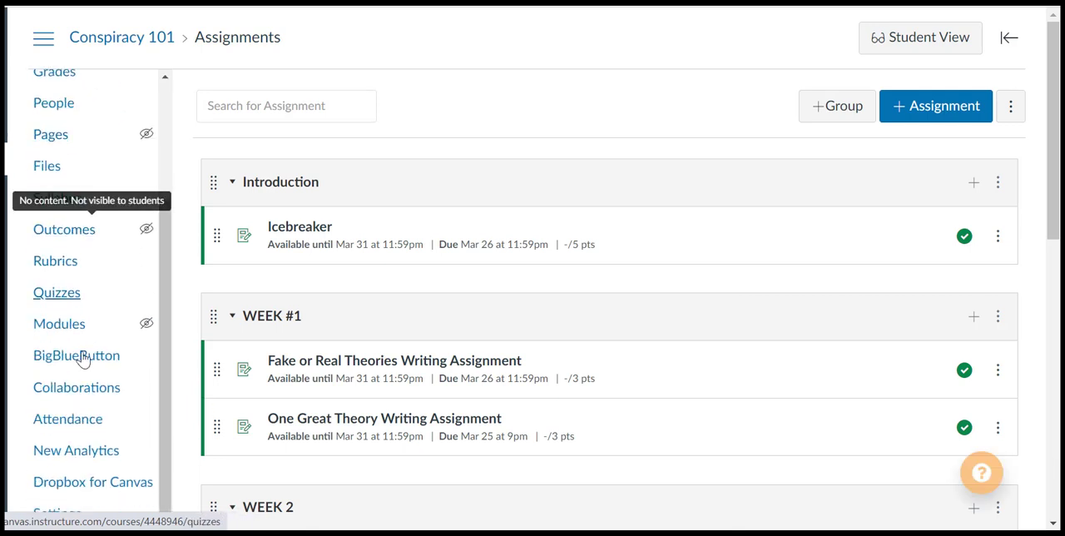
pyautogui.click(79, 519)
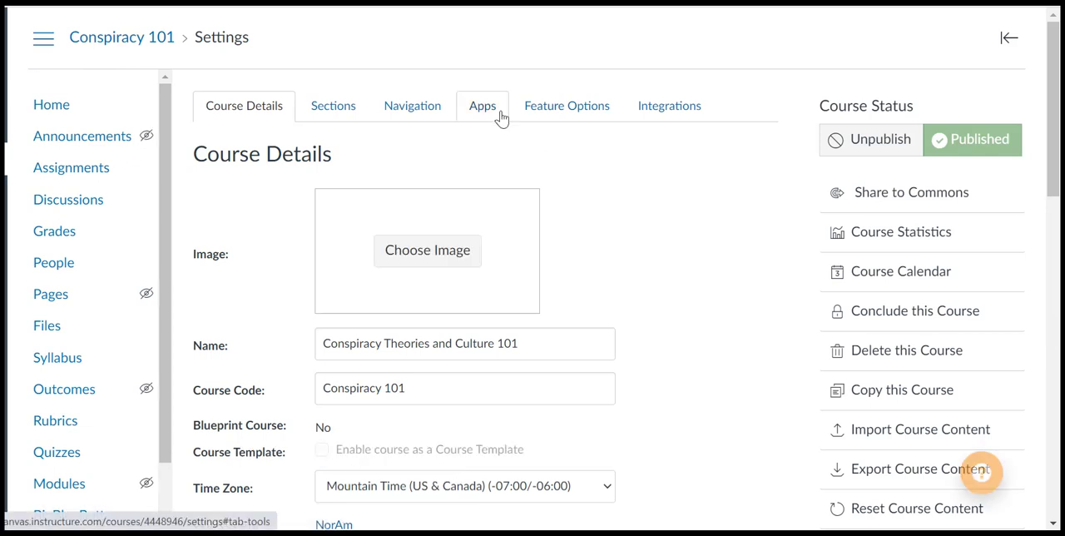
pyautogui.click(499, 117)
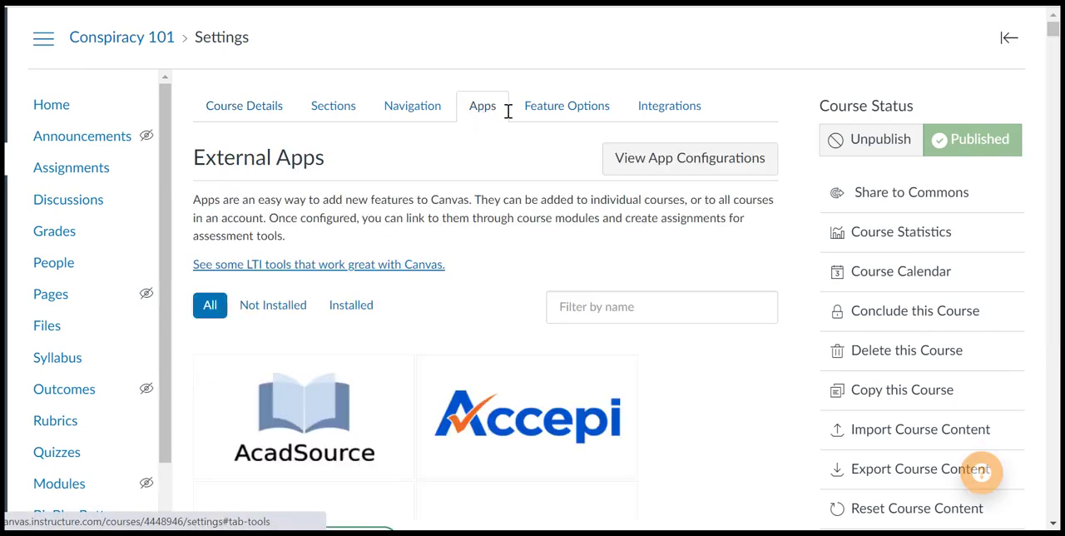
# - Filter the external apps by "dropbox" and open the Dropbox app's details
pyautogui.click(619, 308)
pyautogui.write('dro')
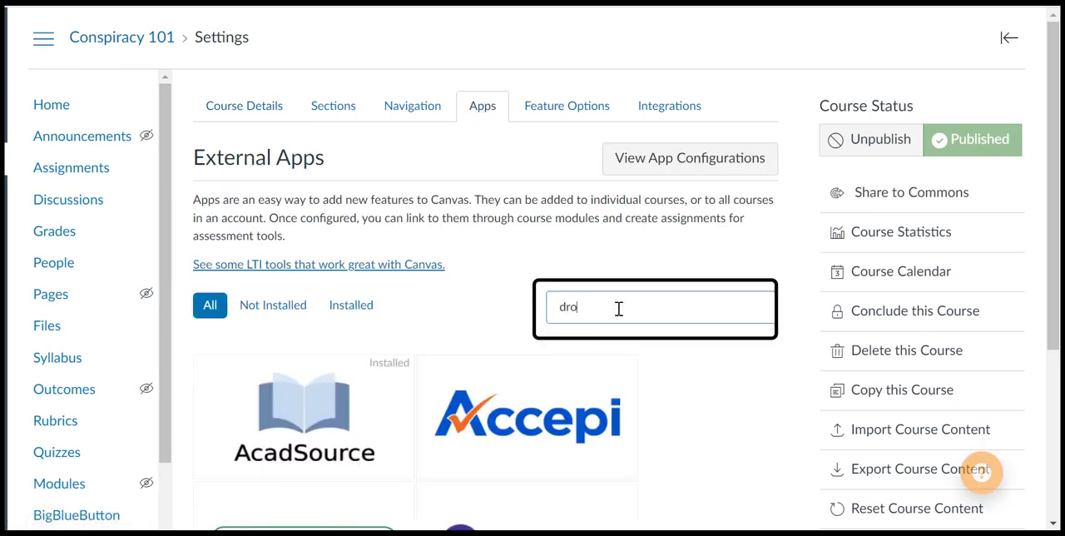
pyautogui.write('pbo')
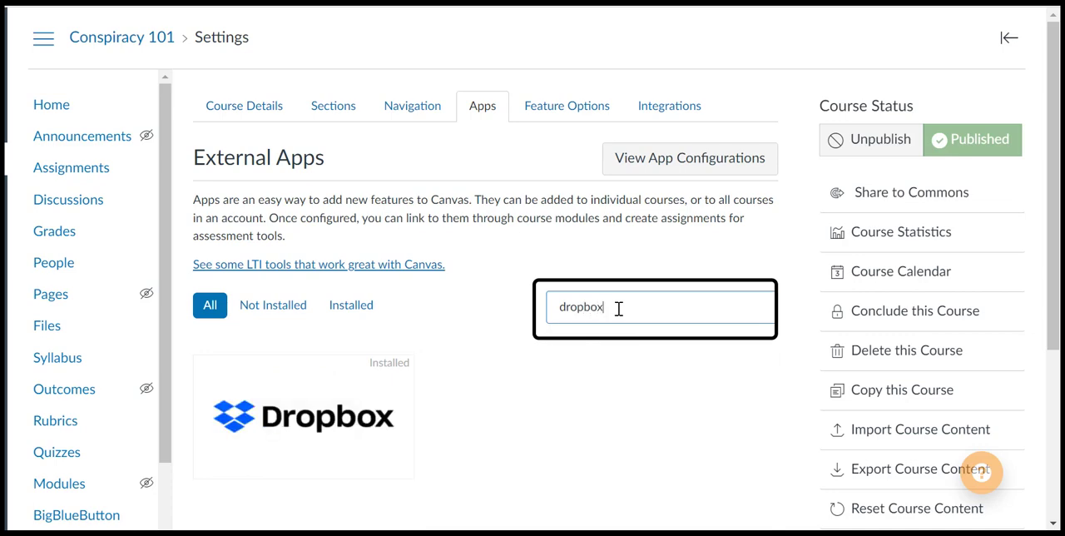
pyautogui.write('x')
pyautogui.click(308, 404)
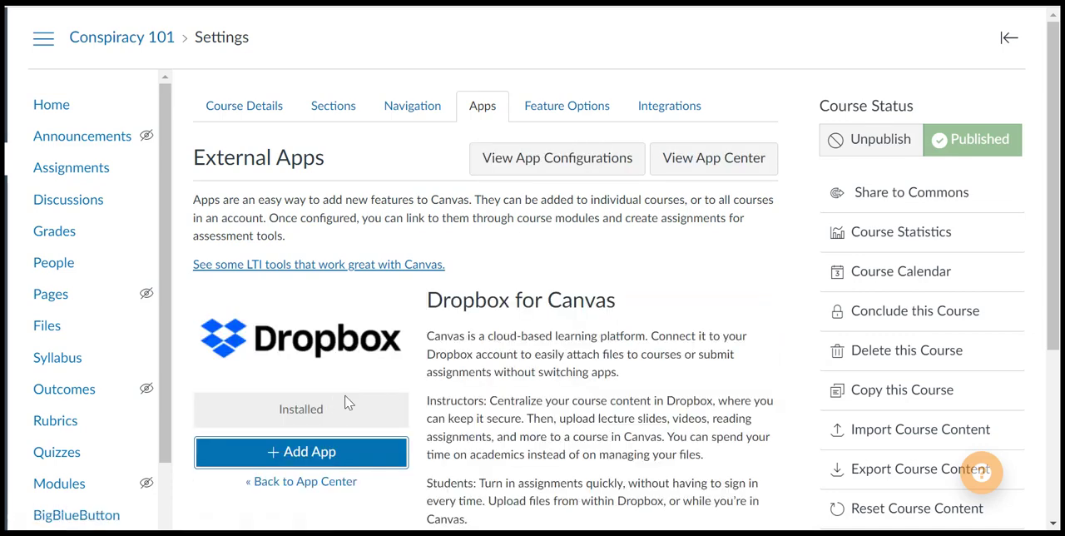